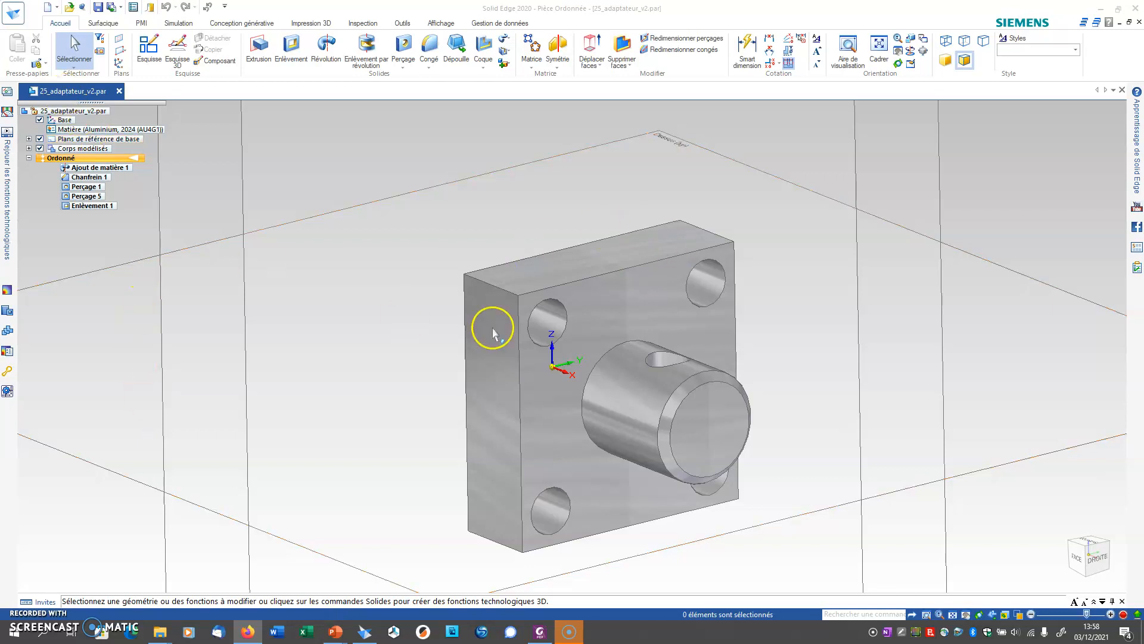
Step: Create a drawing of the current part from the iso metric draft.dft template, with the drawing view creation wizard enabled
{"action": "left_click", "coordinate": [17, 15]}
{"action": "left_click", "coordinate": [23, 67]}
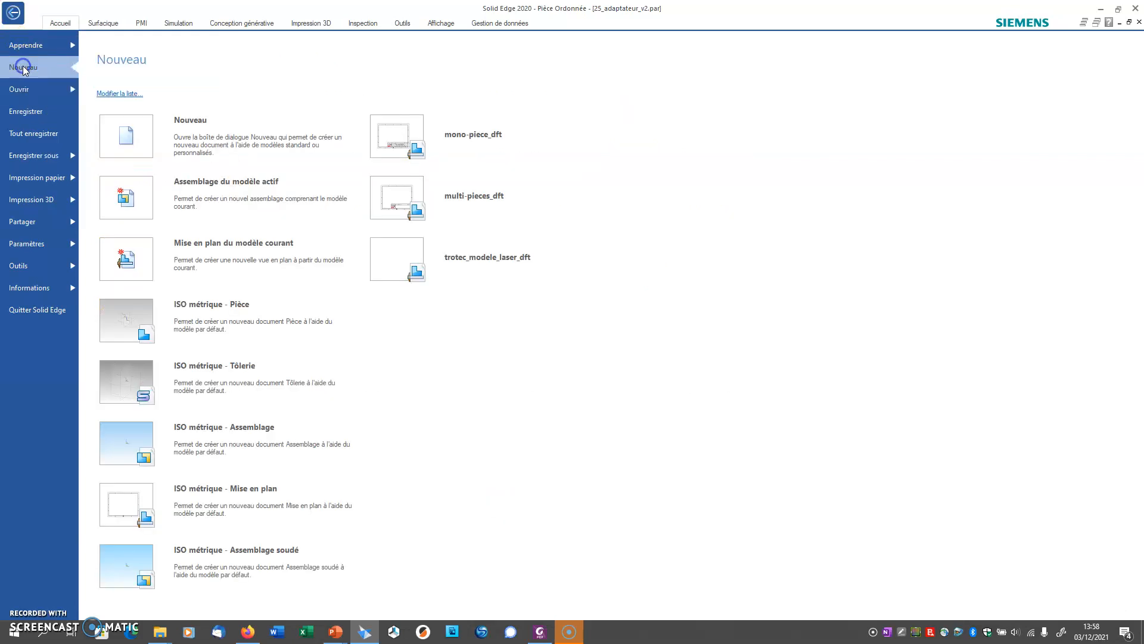
{"action": "left_click", "coordinate": [245, 253]}
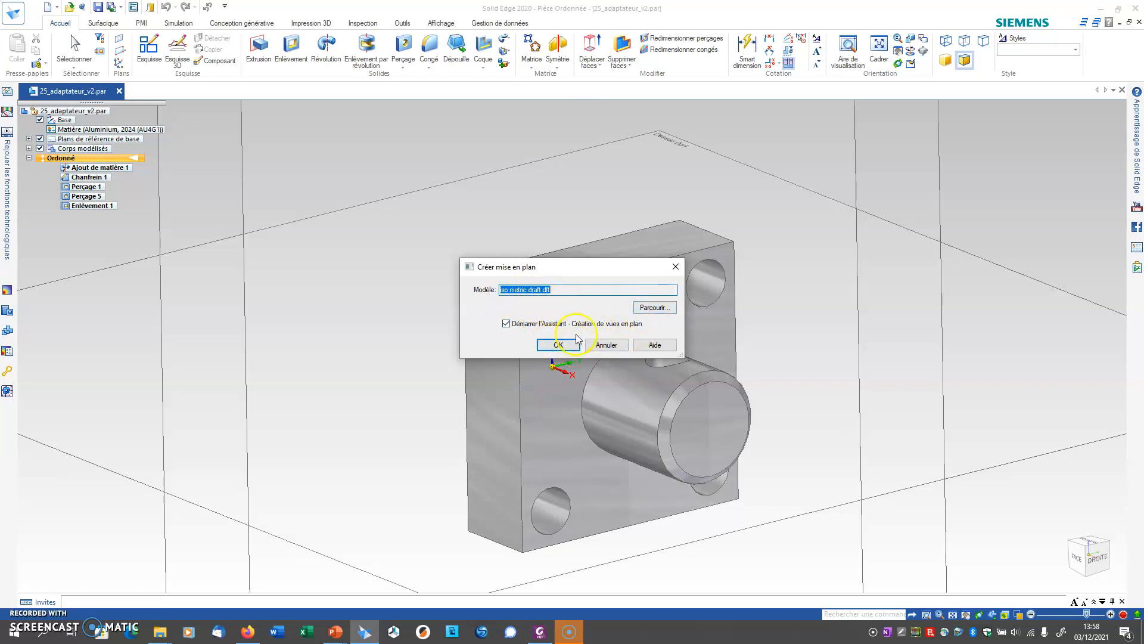
{"action": "left_click", "coordinate": [559, 345]}
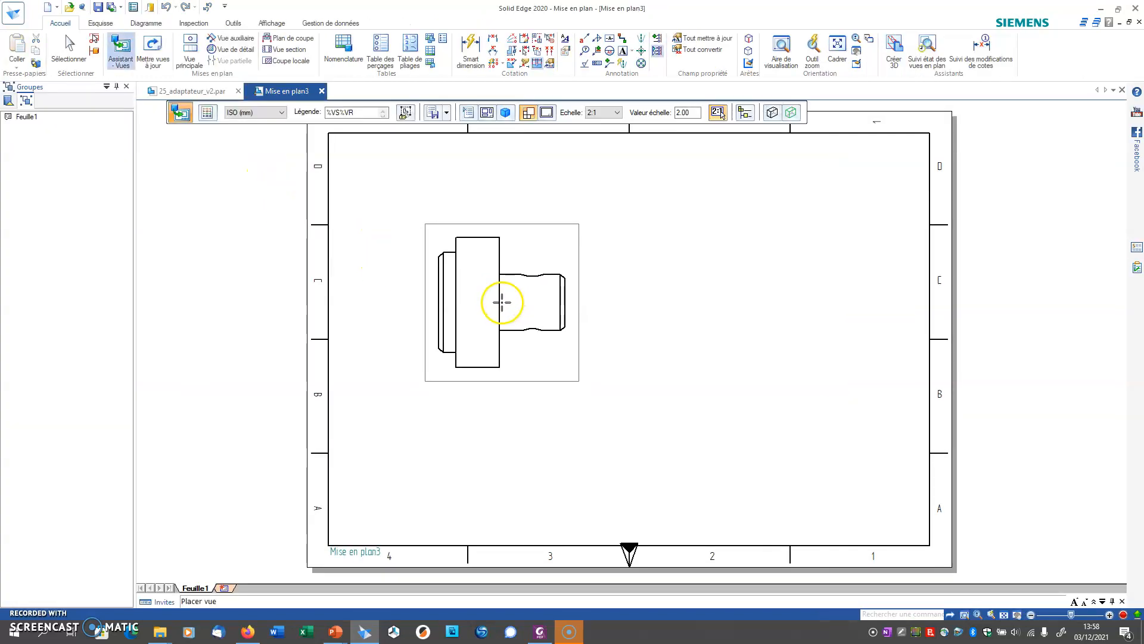
Step: Set a custom main view orientation looking straight at the part's DROITE face, with the square plate facing forward
{"action": "left_click", "coordinate": [501, 281]}
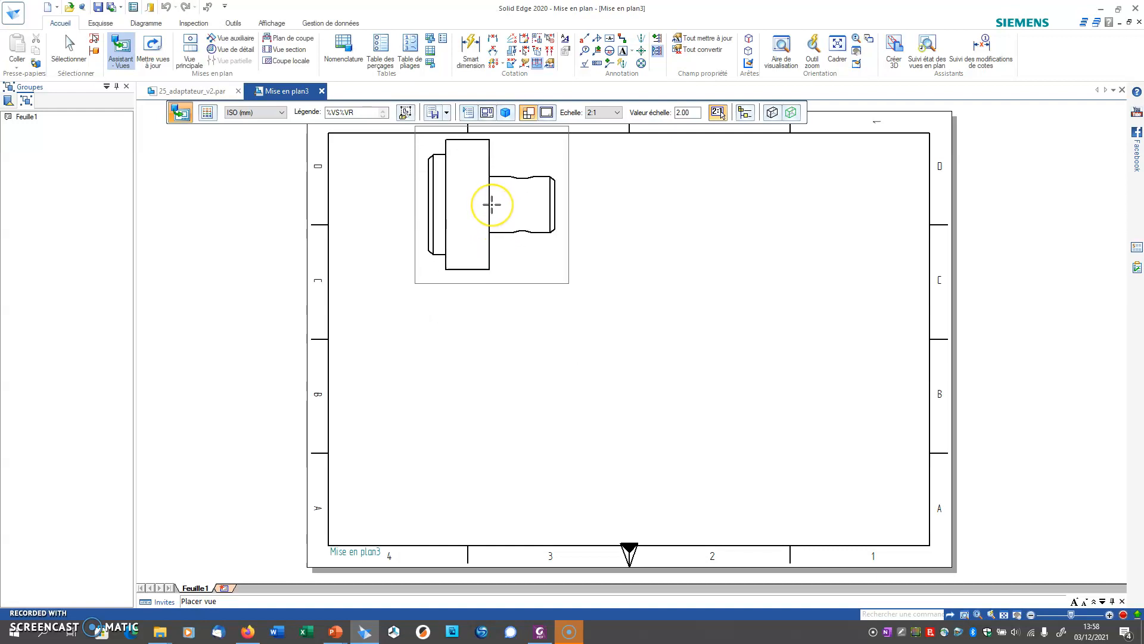
{"action": "left_click", "coordinate": [487, 113]}
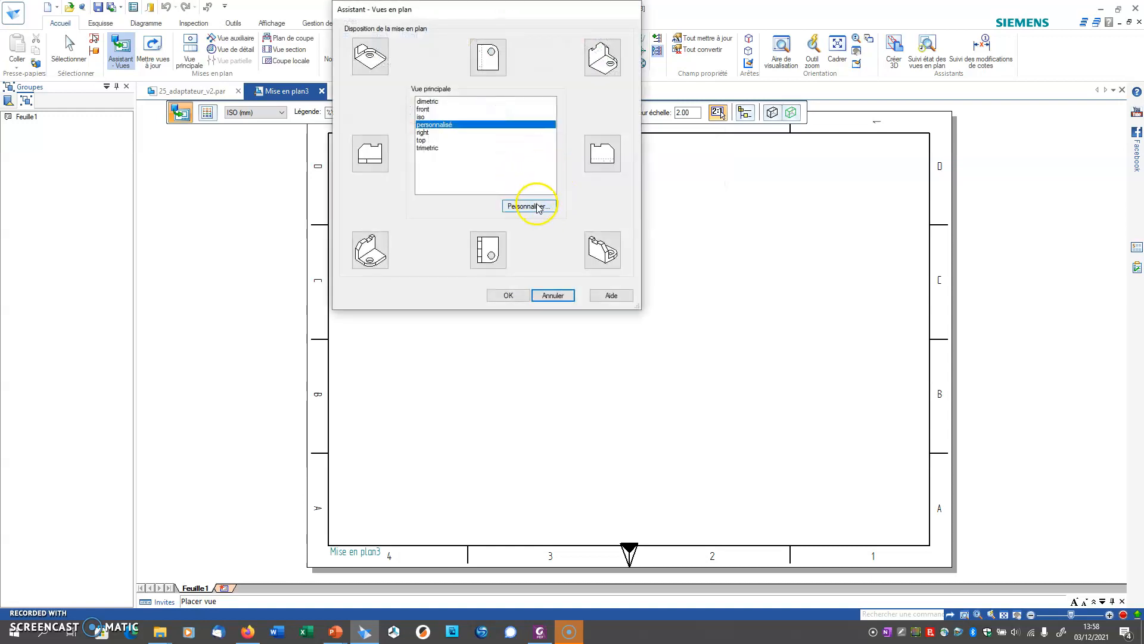
{"action": "left_click", "coordinate": [530, 206]}
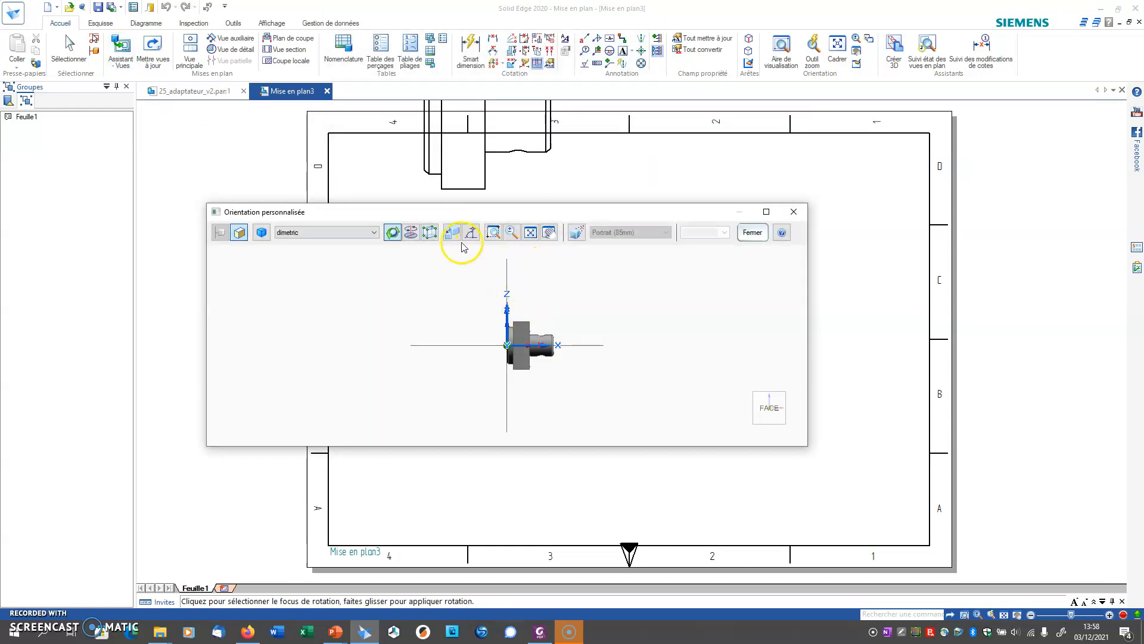
{"action": "left_click", "coordinate": [791, 408]}
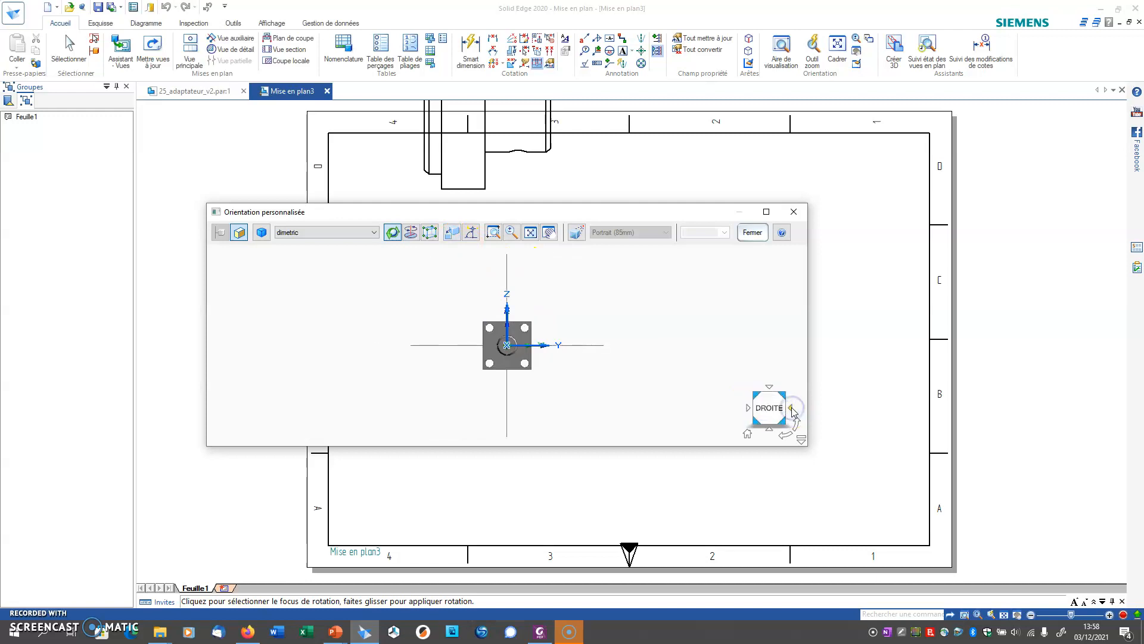
{"action": "left_click", "coordinate": [757, 233]}
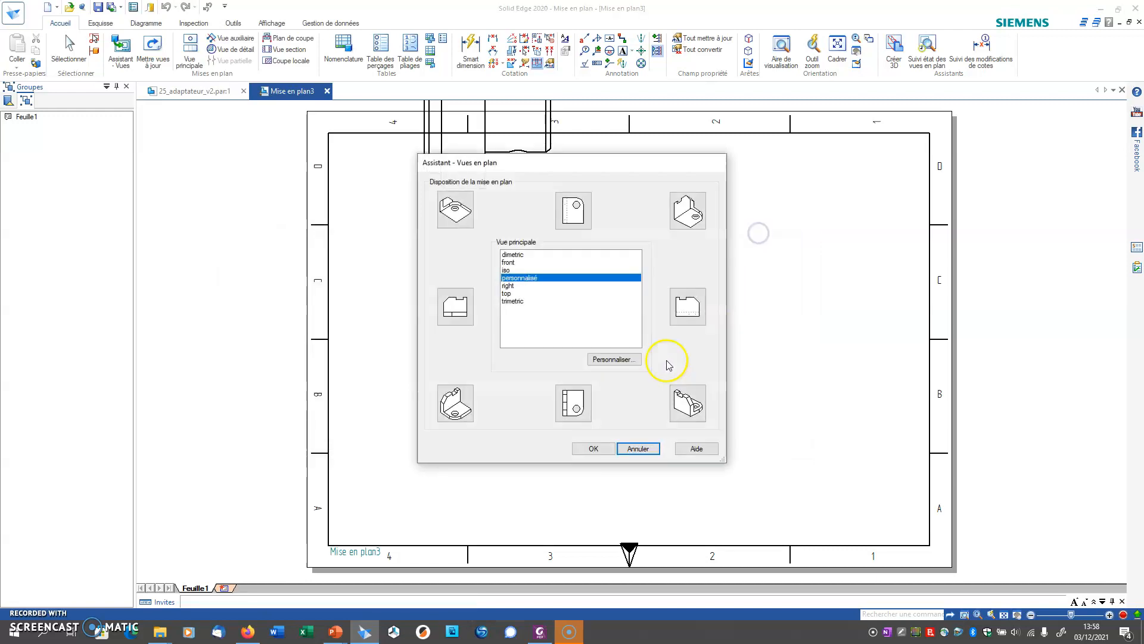
{"action": "left_click", "coordinate": [594, 449]}
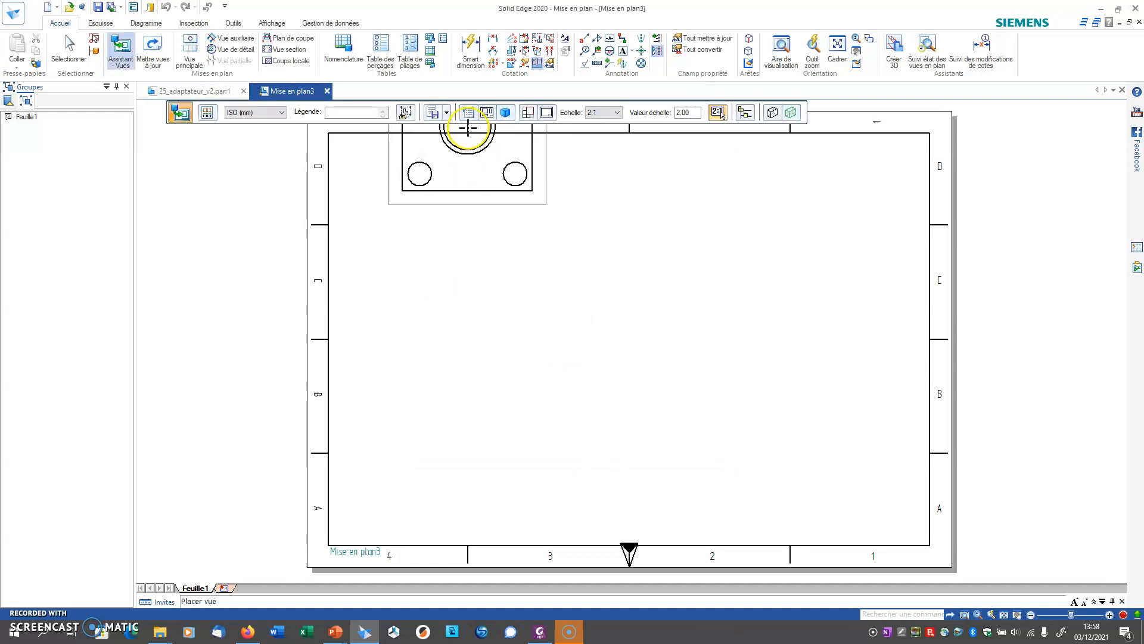
Step: Show hidden edges in orthographic views and place the main view in the upper-left area of the sheet
{"action": "left_click", "coordinate": [467, 114]}
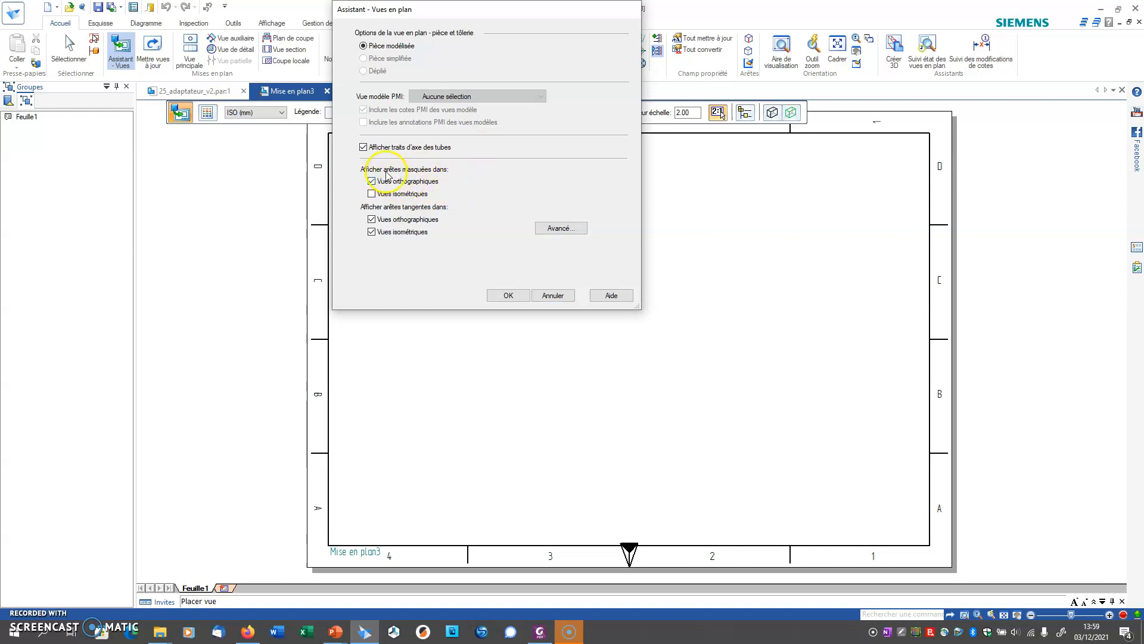
{"action": "left_click", "coordinate": [495, 294]}
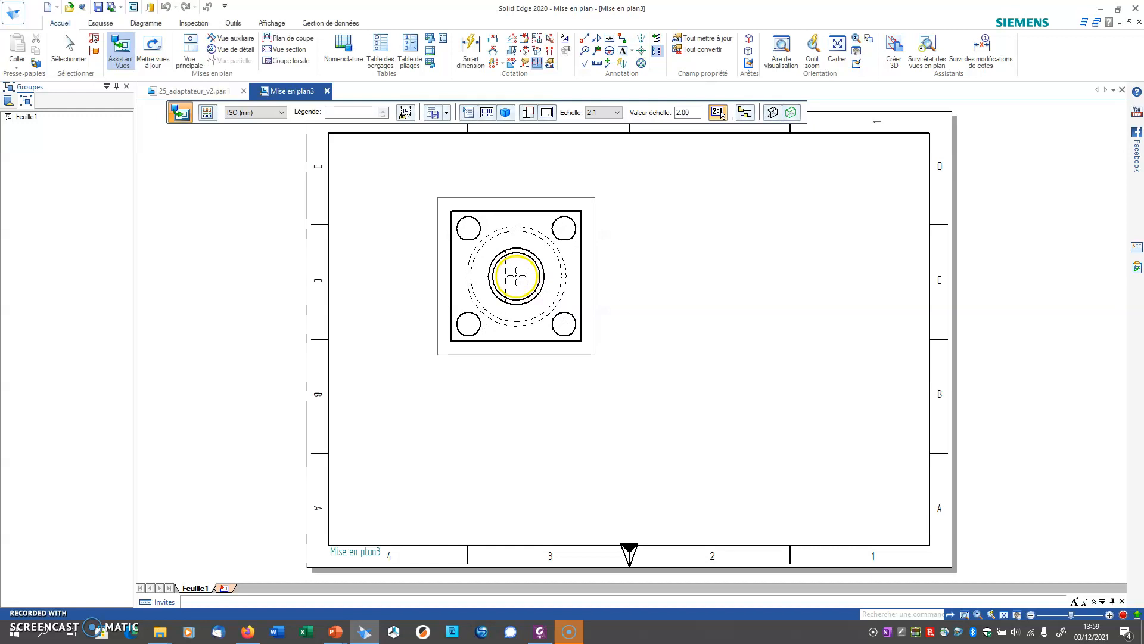
{"action": "left_click", "coordinate": [516, 275]}
Step: Place projected views to the right of and below the main view, and shift the main view slightly up and left
{"action": "left_click", "coordinate": [732, 278]}
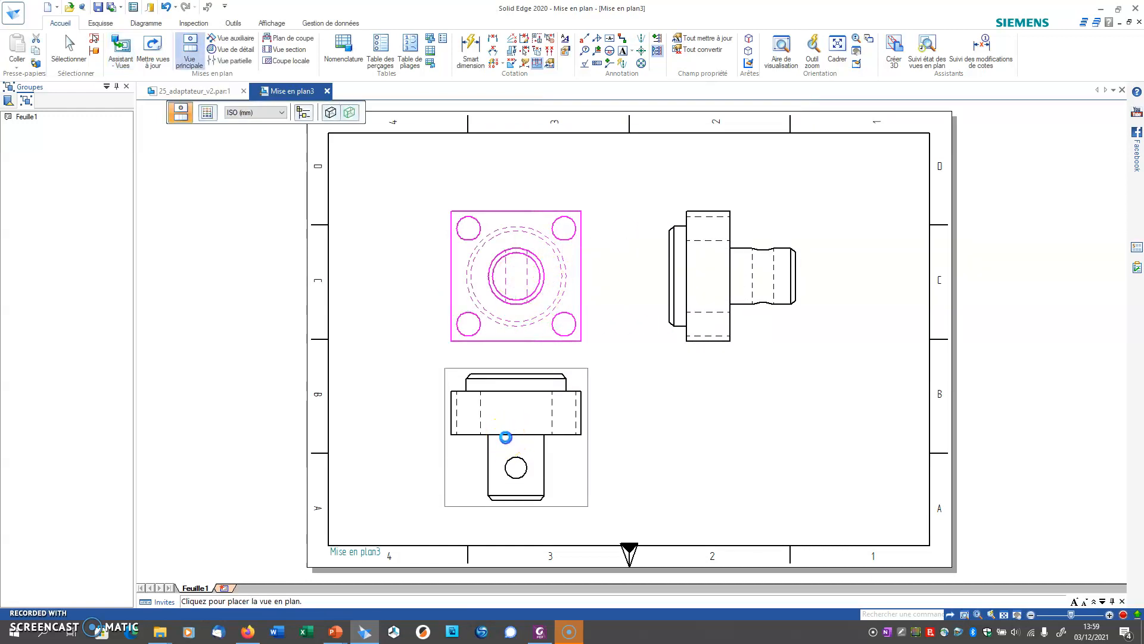
{"action": "left_click", "coordinate": [584, 447]}
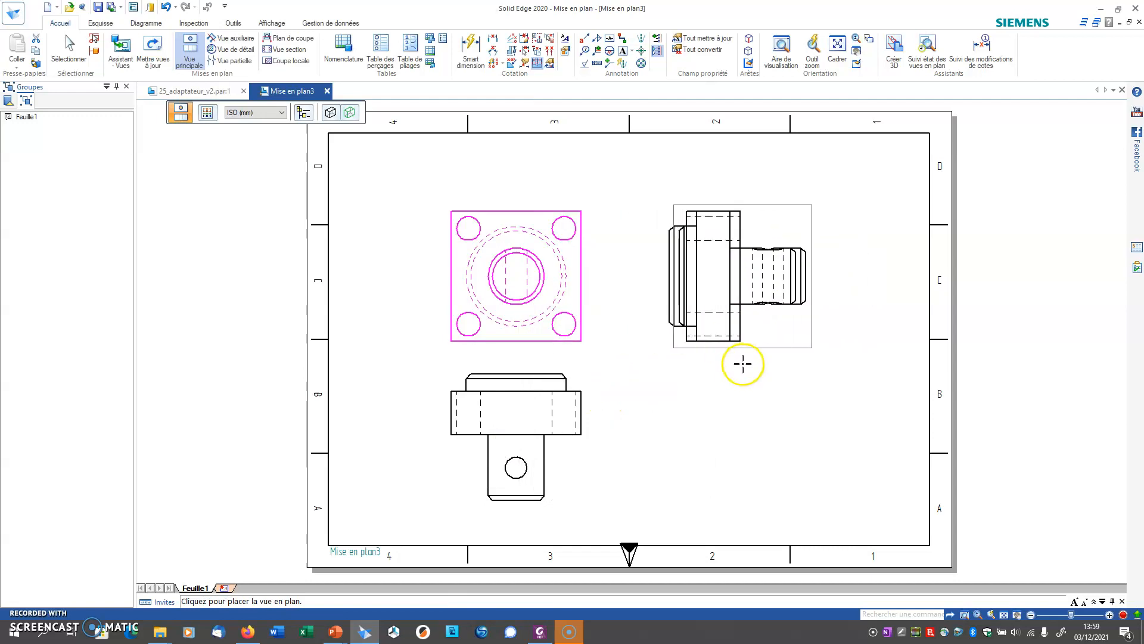
{"action": "right_click", "coordinate": [722, 351]}
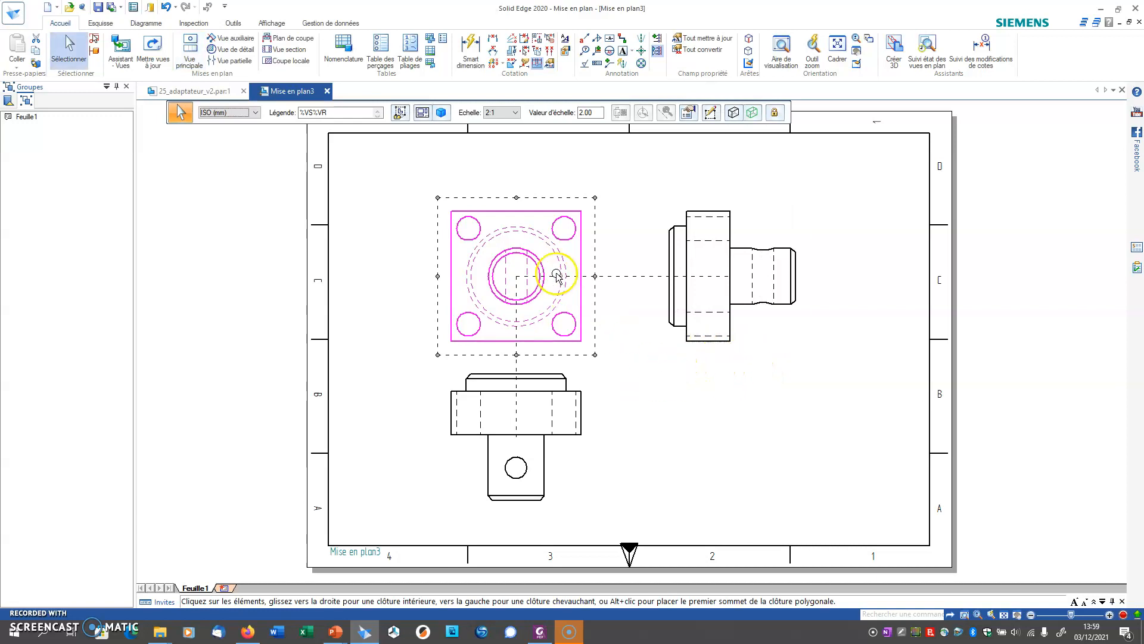
{"action": "left_click_drag", "start_coordinate": [465, 212], "coordinate": [452, 185]}
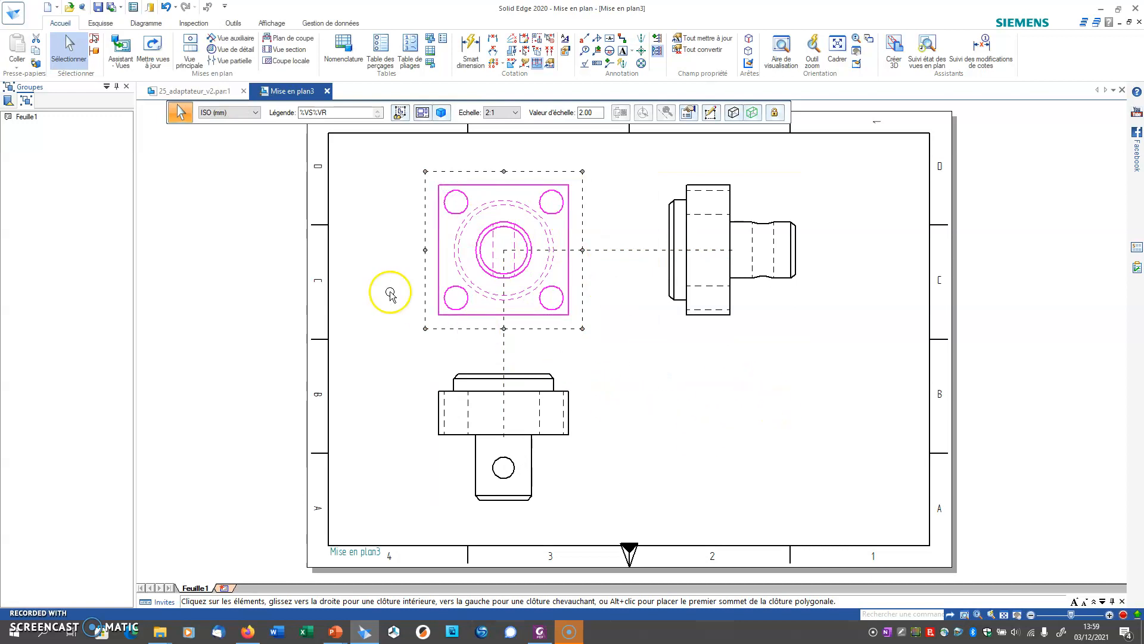
Step: Project an isometric view from the main view and place it in the lower-right area of the sheet
{"action": "left_click", "coordinate": [186, 50]}
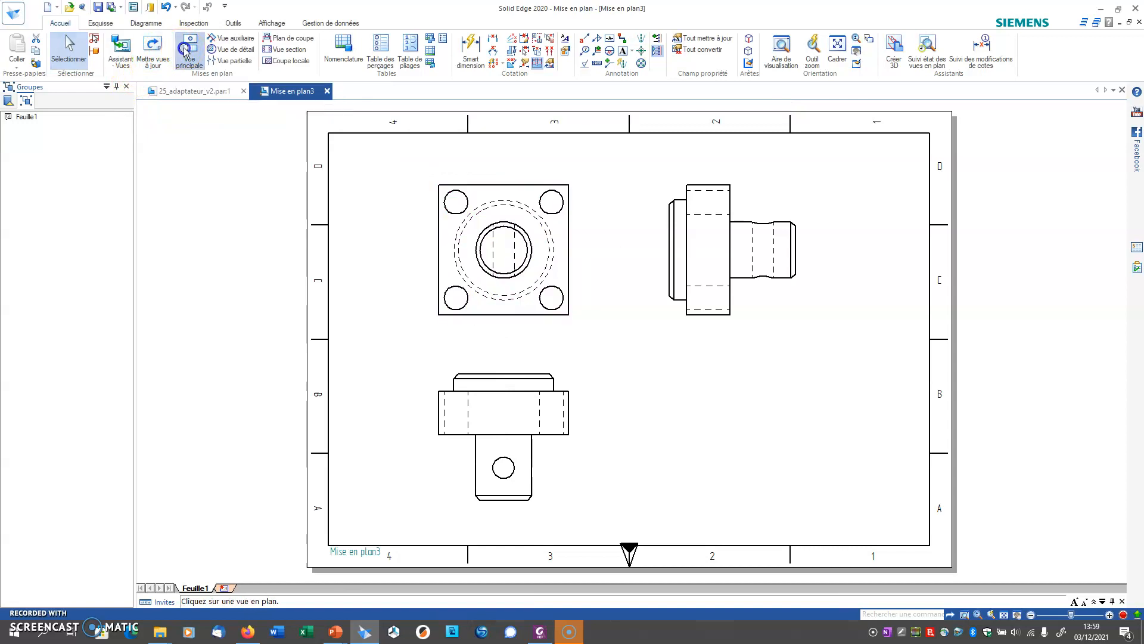
{"action": "left_click", "coordinate": [434, 256]}
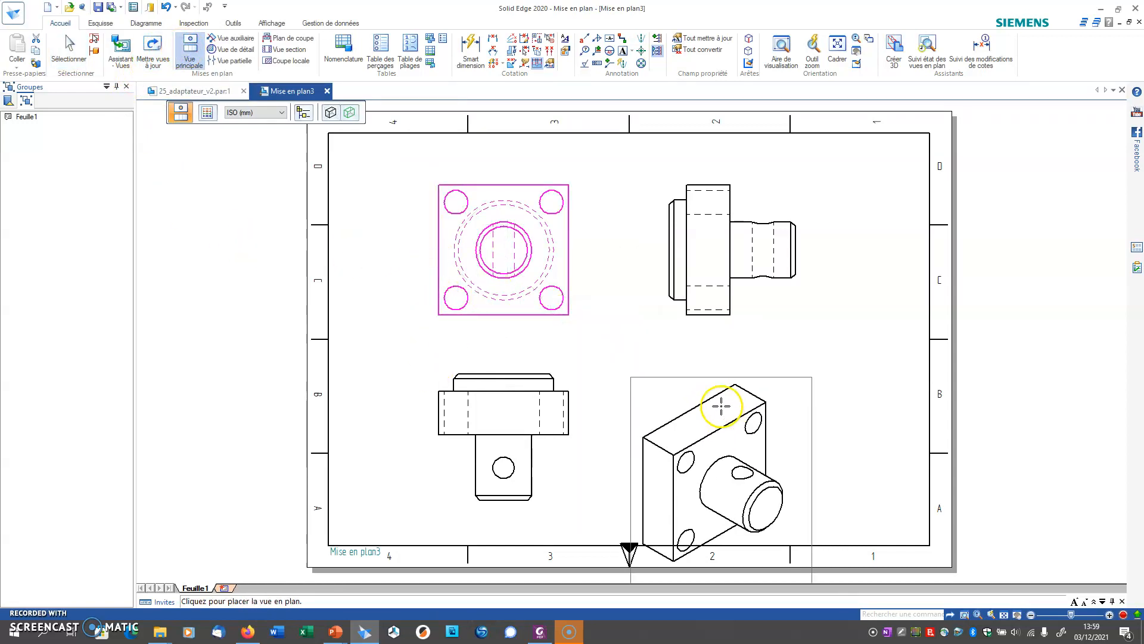
{"action": "left_click", "coordinate": [704, 376]}
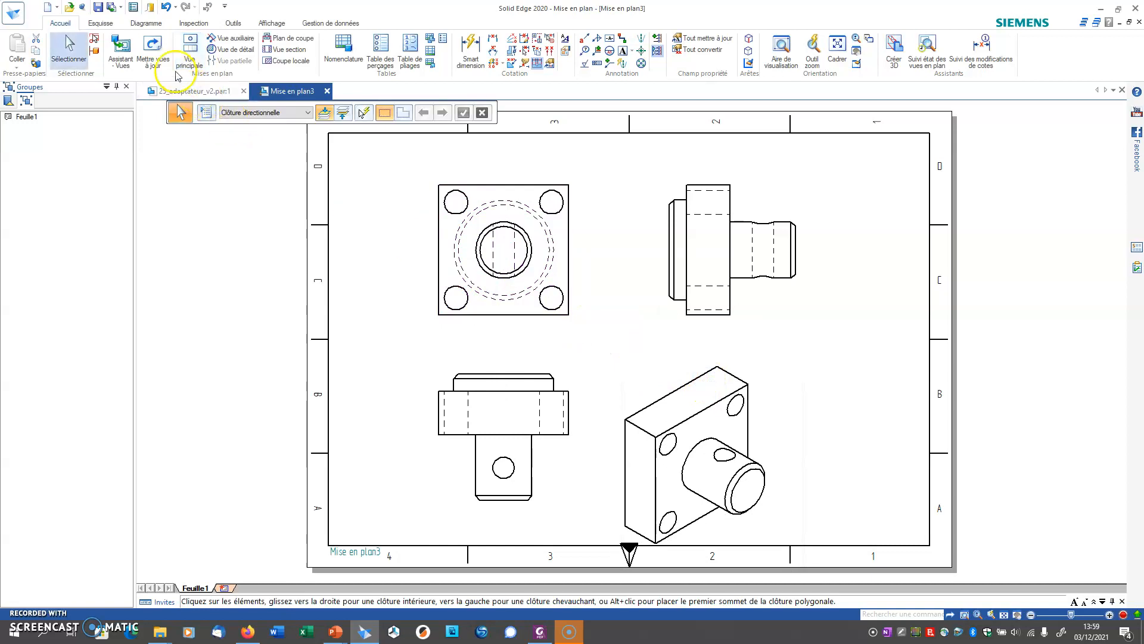
{"action": "left_click", "coordinate": [191, 46]}
{"action": "left_click", "coordinate": [439, 388]}
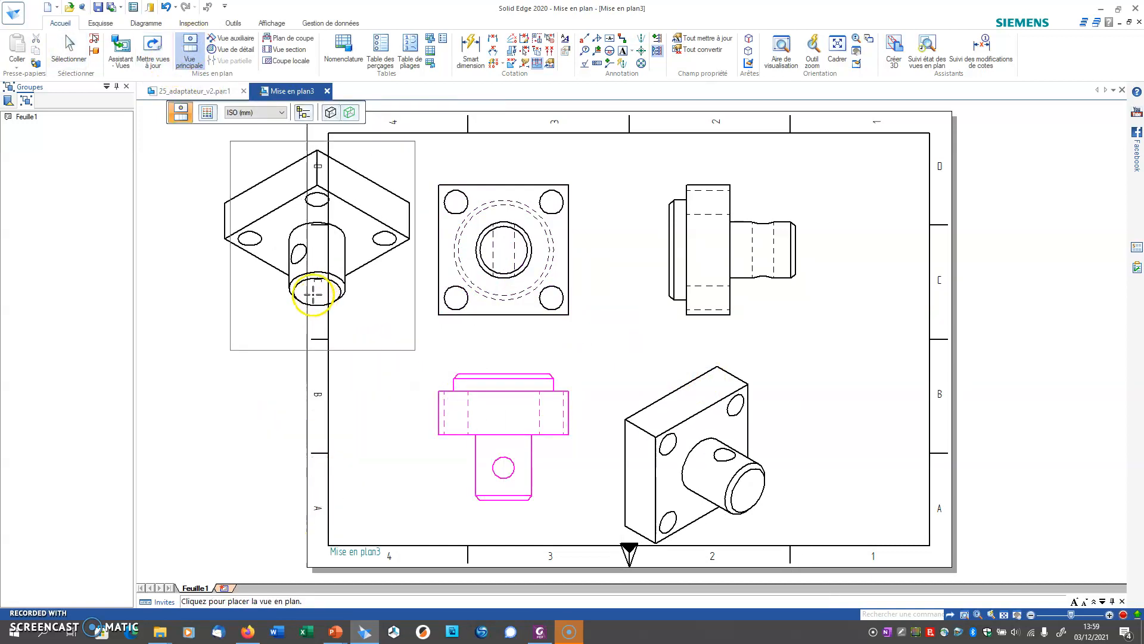
{"action": "key", "text": "Escape"}
Step: Move the isometric view closer to the sheet's right edge and delete the projected side view
{"action": "left_click_drag", "start_coordinate": [732, 398], "coordinate": [862, 382]}
{"action": "left_click", "coordinate": [597, 317]}
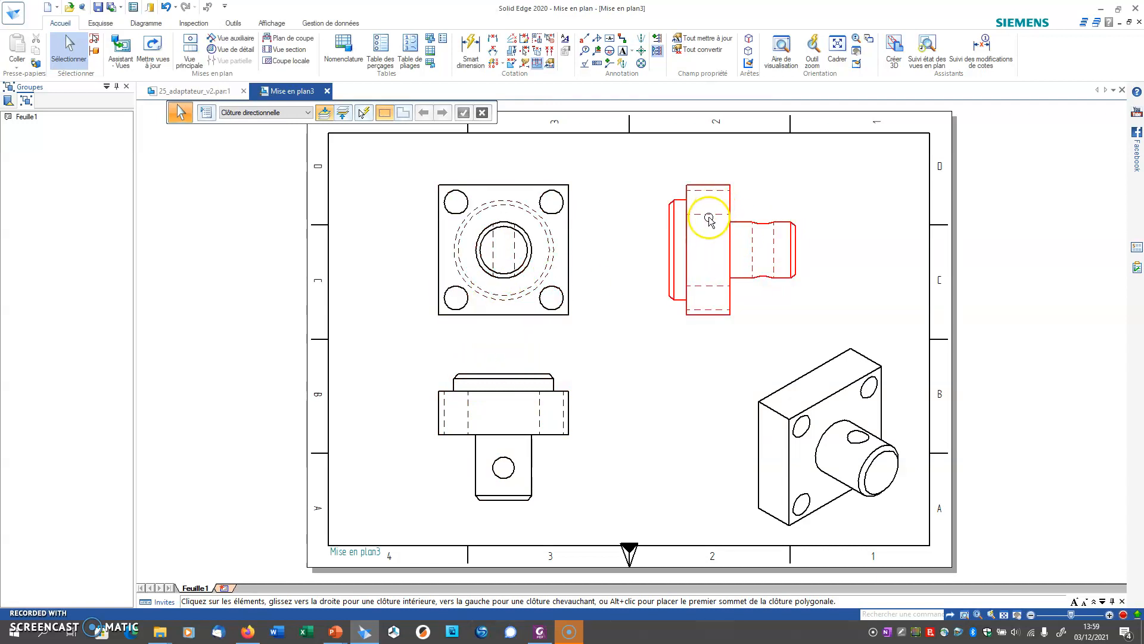
{"action": "left_click", "coordinate": [685, 228]}
{"action": "key", "text": "Delete"}
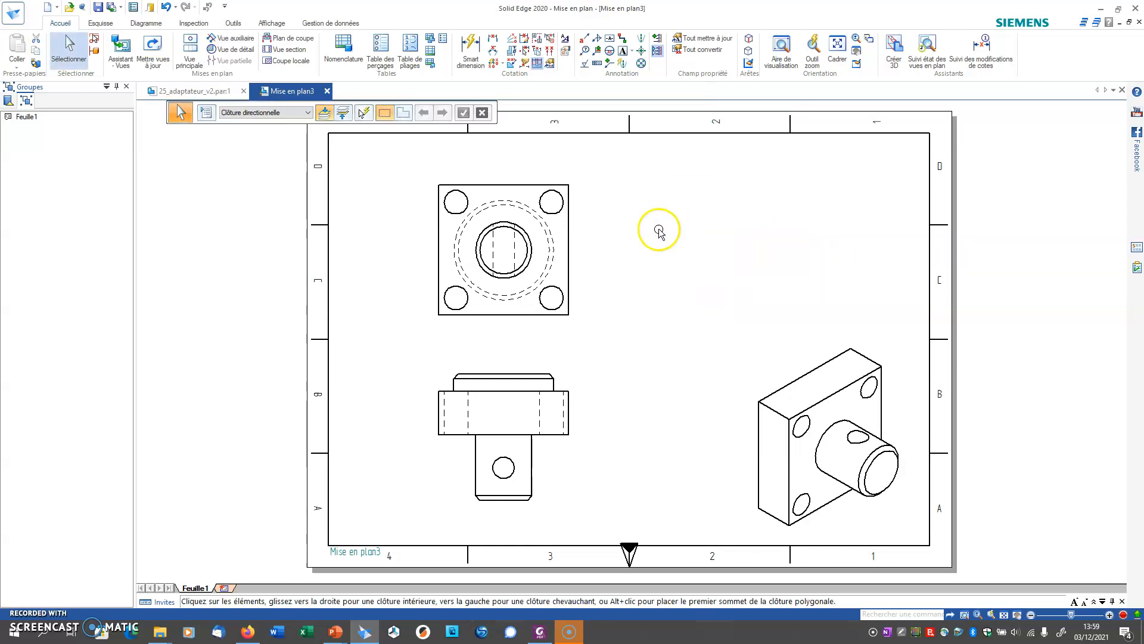
Step: Draw a vertical cutting plane through the centre of the main view, with the viewing direction toward the right
{"action": "left_click", "coordinate": [283, 40]}
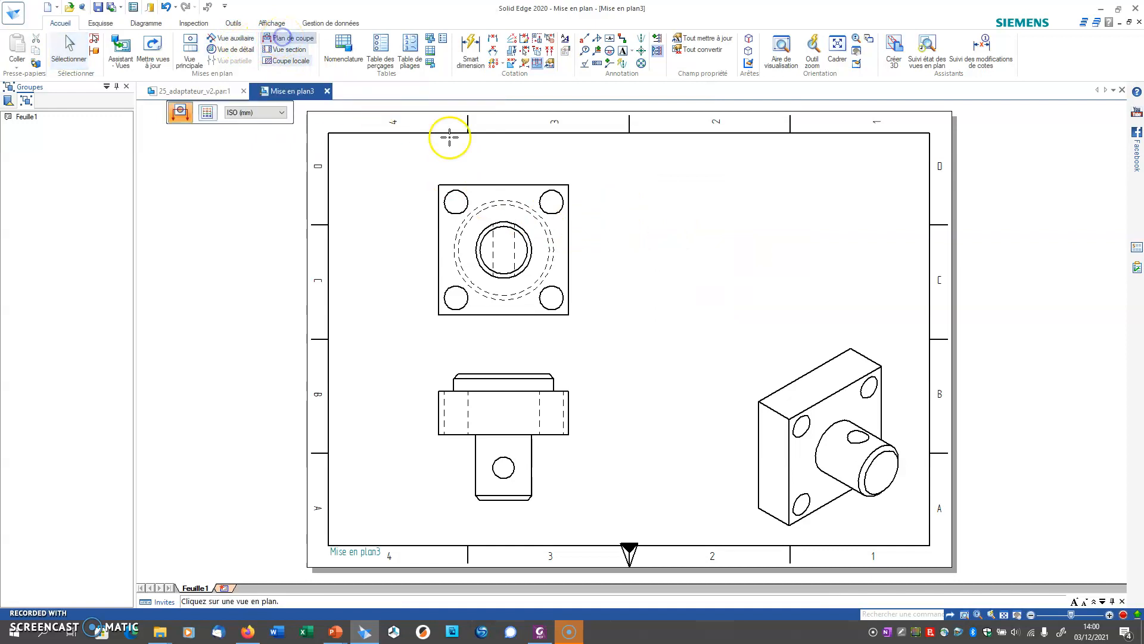
{"action": "left_click", "coordinate": [505, 180]}
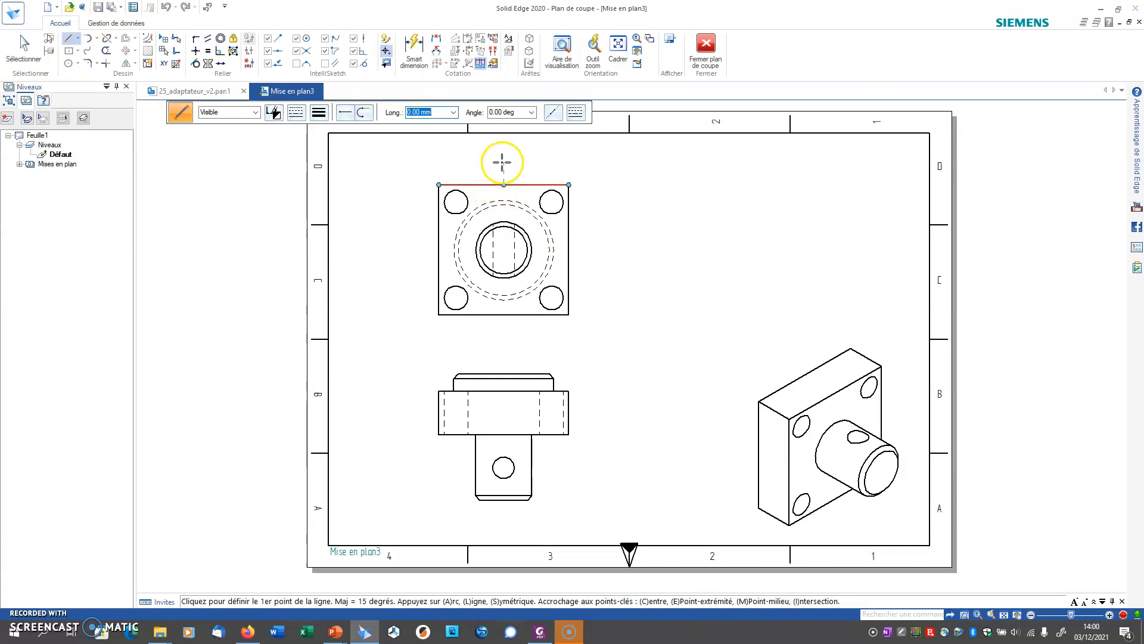
{"action": "left_click", "coordinate": [503, 163]}
{"action": "left_click", "coordinate": [503, 336]}
{"action": "left_click", "coordinate": [705, 45]}
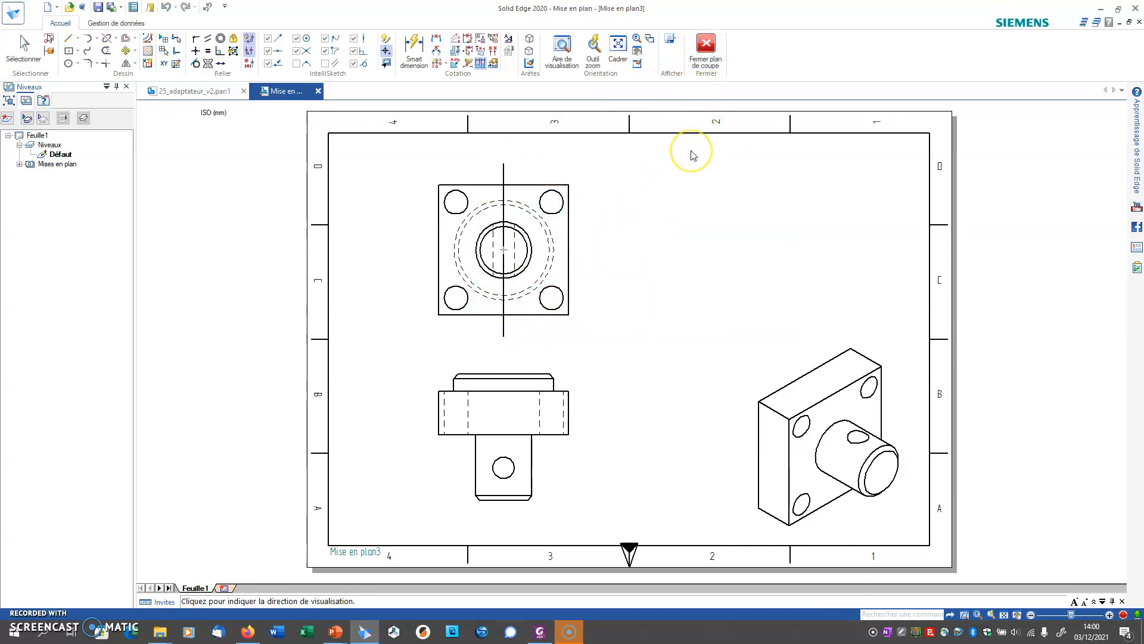
{"action": "left_click", "coordinate": [691, 152]}
Step: Create the section view from cutting plane A and place it to the right of the main view
{"action": "left_click", "coordinate": [286, 50]}
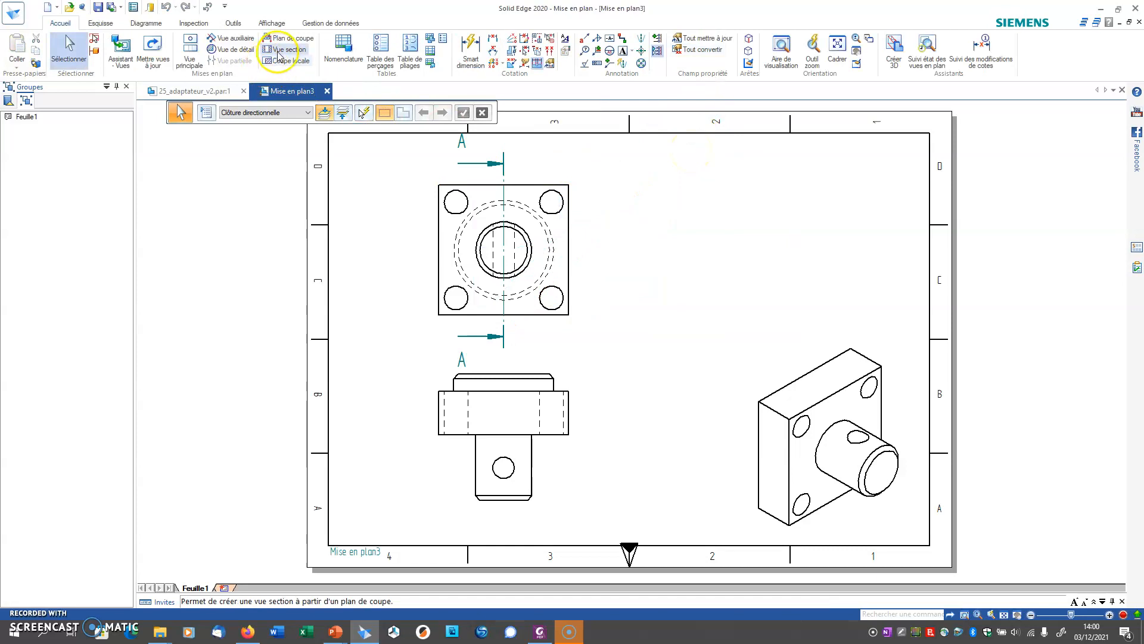
{"action": "left_click", "coordinate": [504, 197]}
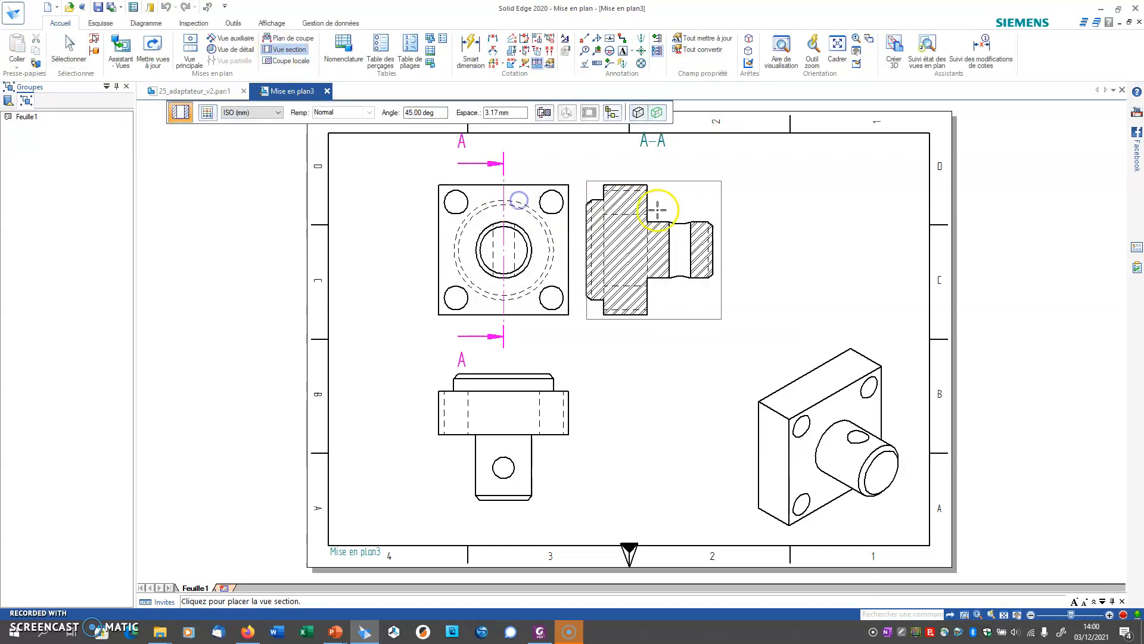
{"action": "left_click", "coordinate": [731, 215]}
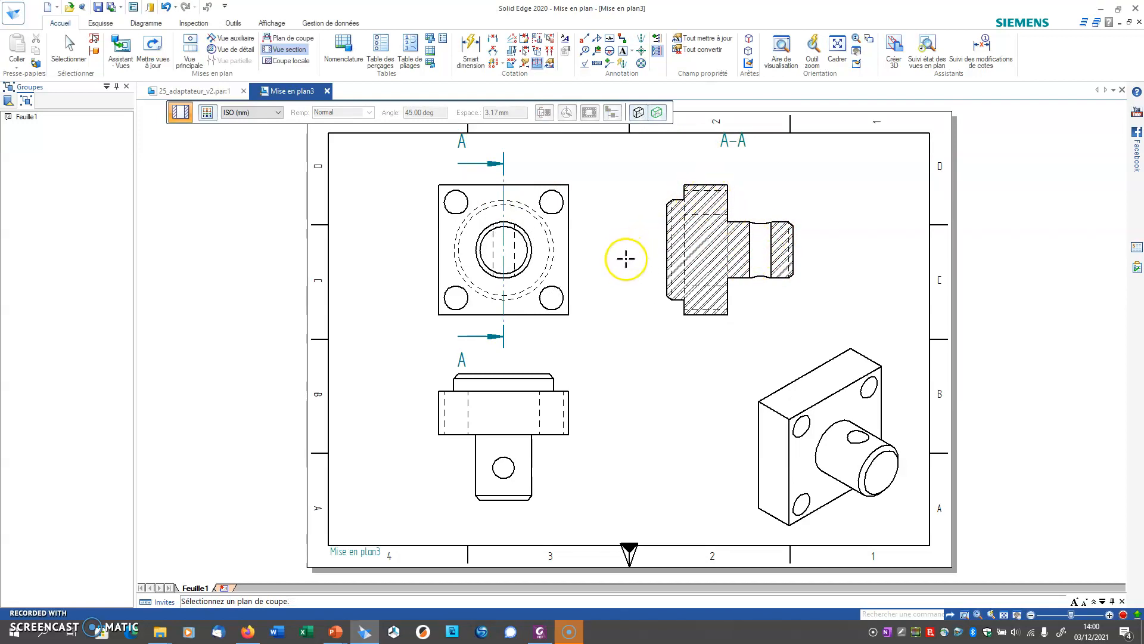
Step: Start a broken-out section on the lower view and sketch a freehand curve down its right half, extending beyond the part outline
{"action": "mouse_move", "coordinate": [624, 290]}
{"action": "middle_mouse_down"}
{"action": "mouse_move", "coordinate": [620, 248]}
{"action": "mouse_move", "coordinate": [596, 290]}
{"action": "middle_mouse_up"}
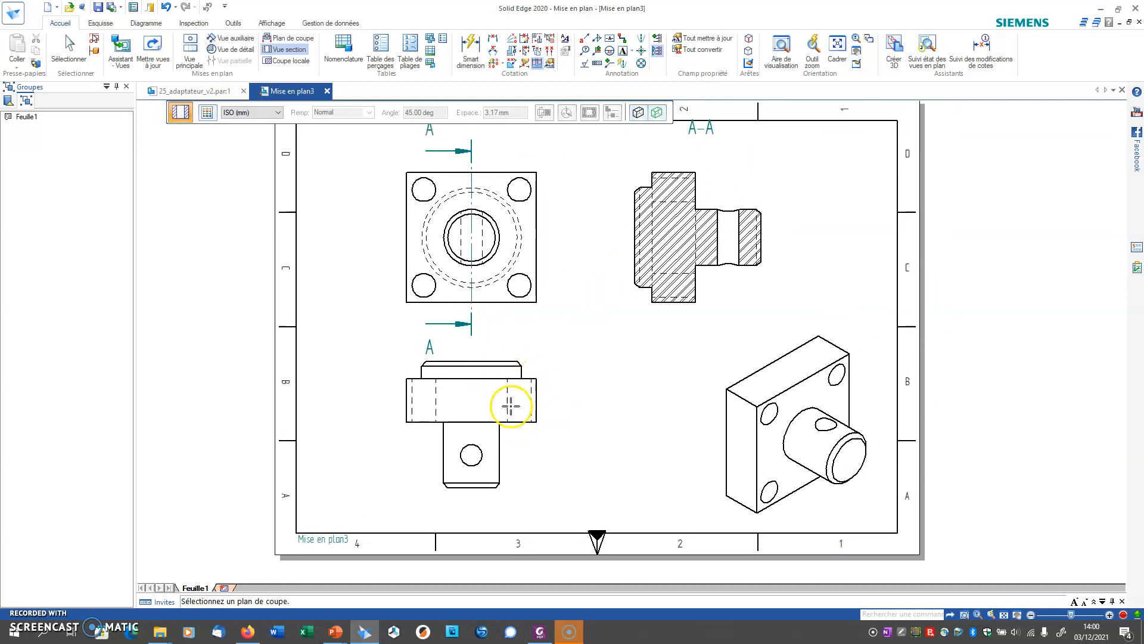
{"action": "left_click", "coordinate": [300, 61]}
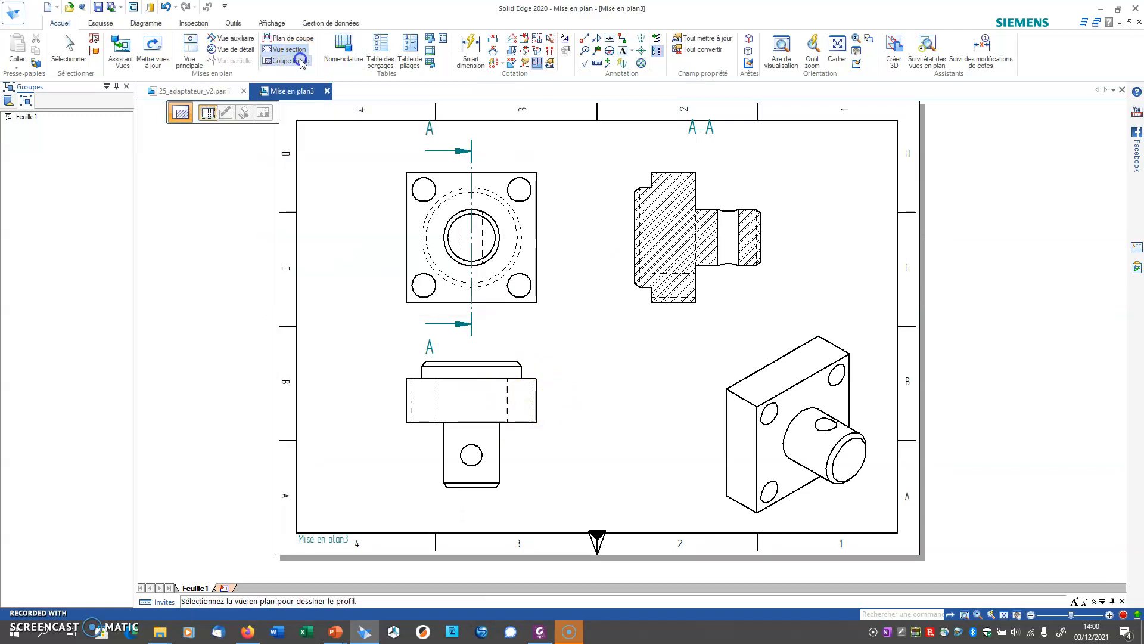
{"action": "left_click", "coordinate": [441, 377]}
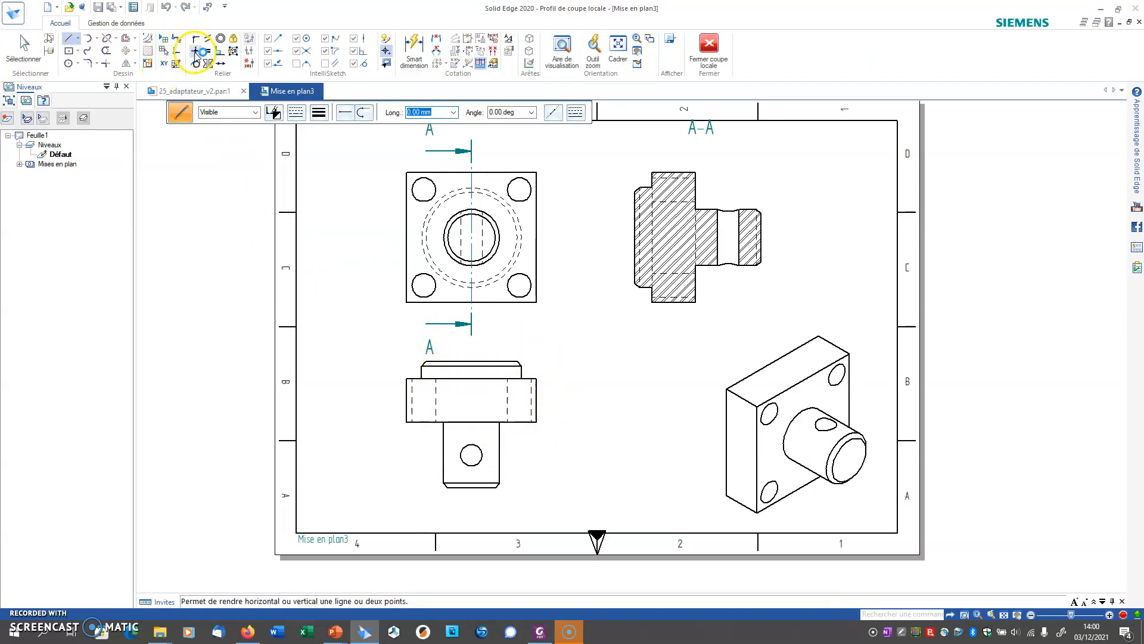
{"action": "left_click", "coordinate": [87, 51]}
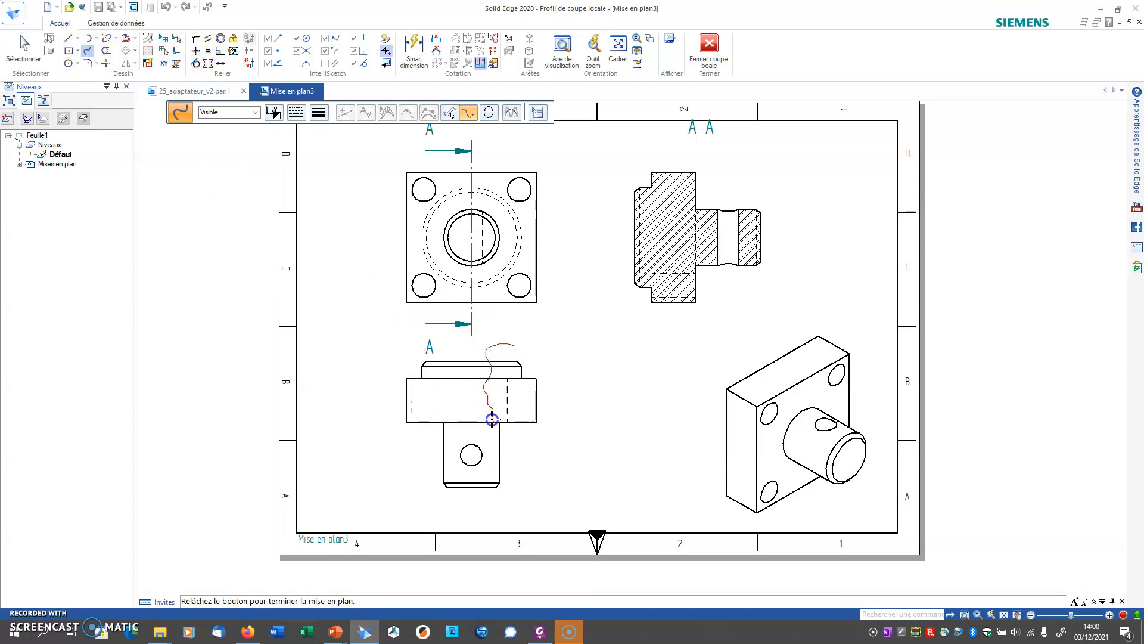
{"action": "left_click_drag", "start_coordinate": [530, 459], "coordinate": [559, 461]}
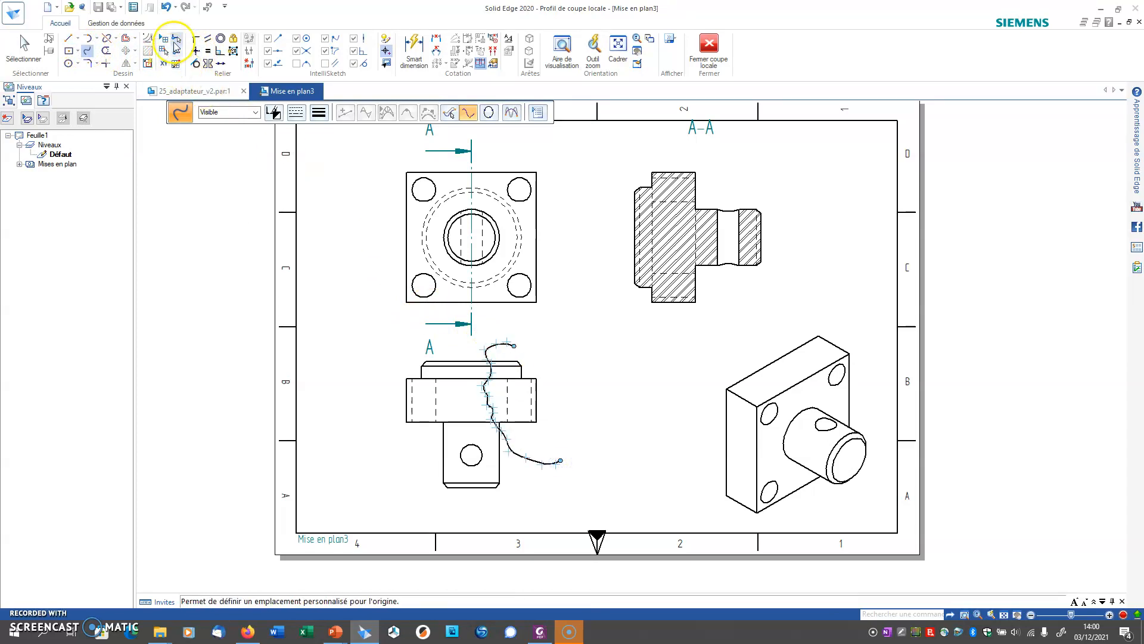
Step: Close the broken-out section profile with a horizontal line and a slanted line joining the two ends of the freehand curve
{"action": "left_click", "coordinate": [68, 37]}
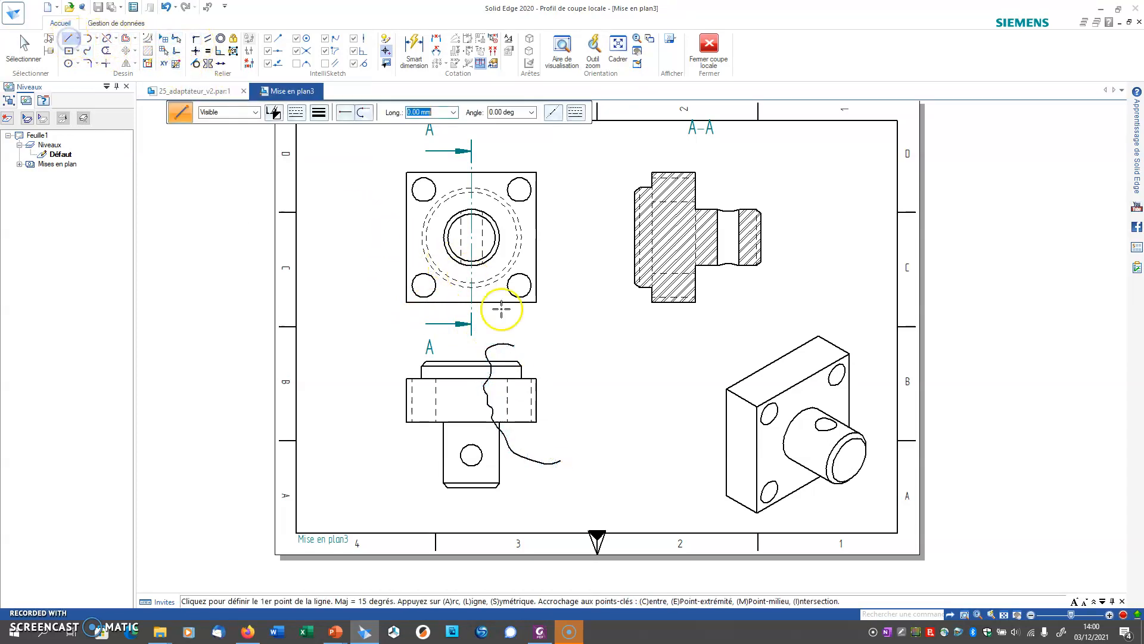
{"action": "left_click", "coordinate": [514, 345]}
{"action": "left_click", "coordinate": [594, 346]}
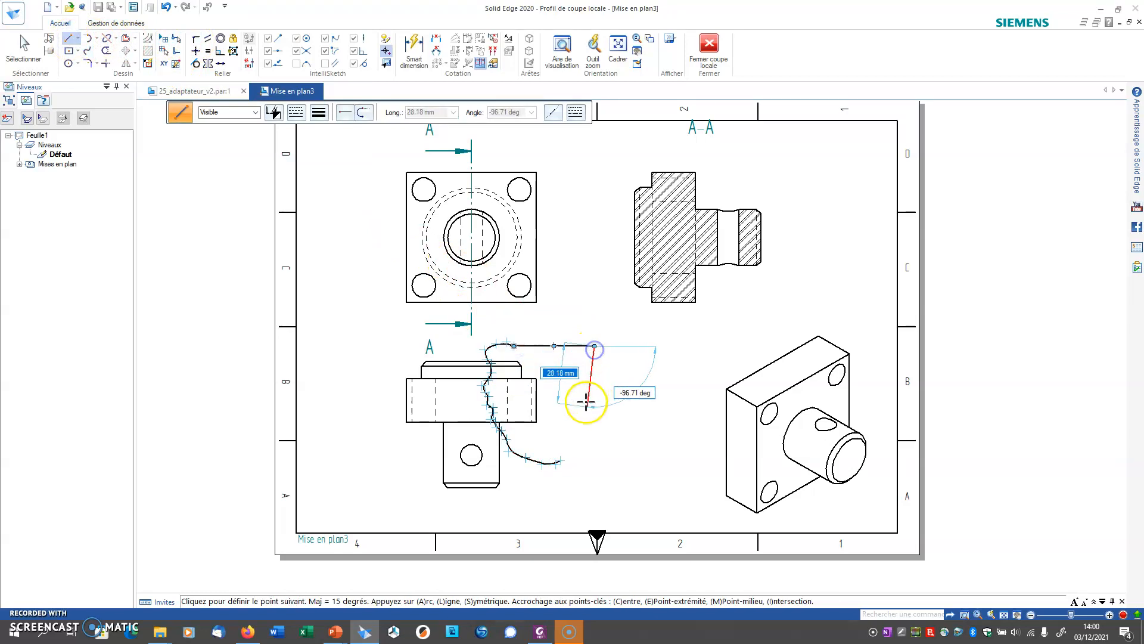
{"action": "left_click", "coordinate": [562, 460]}
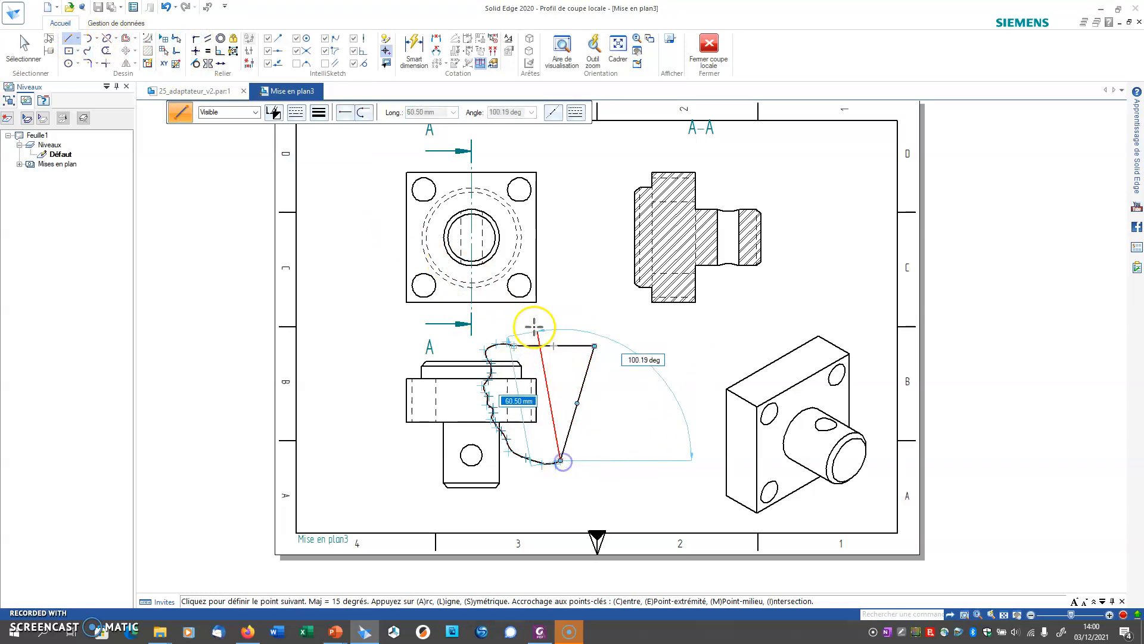
Step: Finish the broken-out profile, set its depth at the upper-right hole of the main view, and apply it to the lower view
{"action": "left_click", "coordinate": [706, 47]}
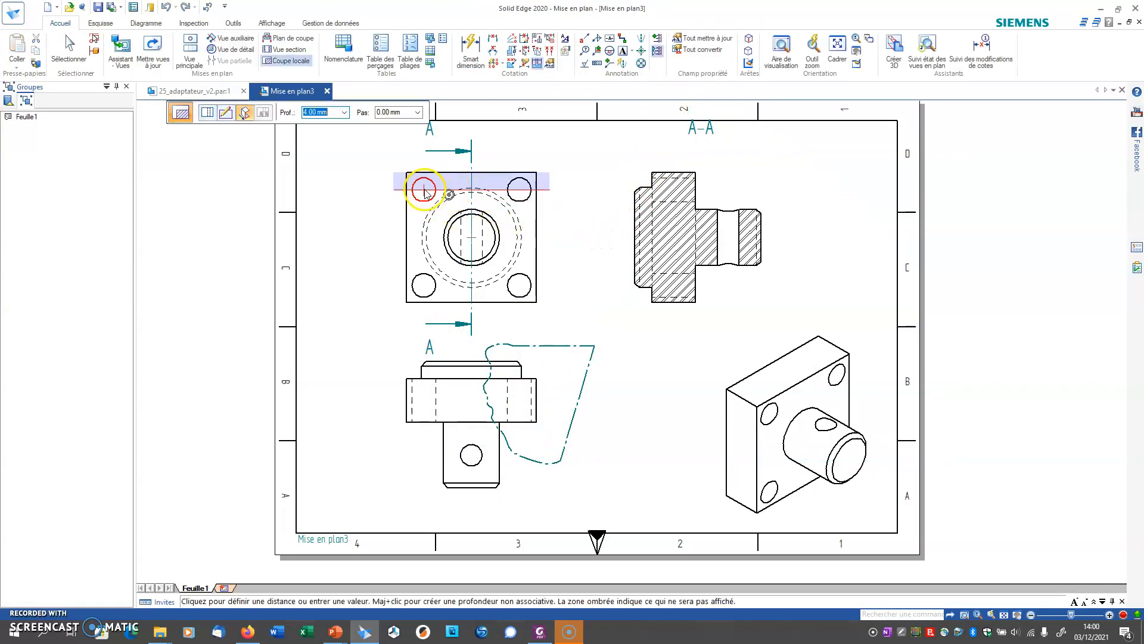
{"action": "left_click", "coordinate": [522, 192]}
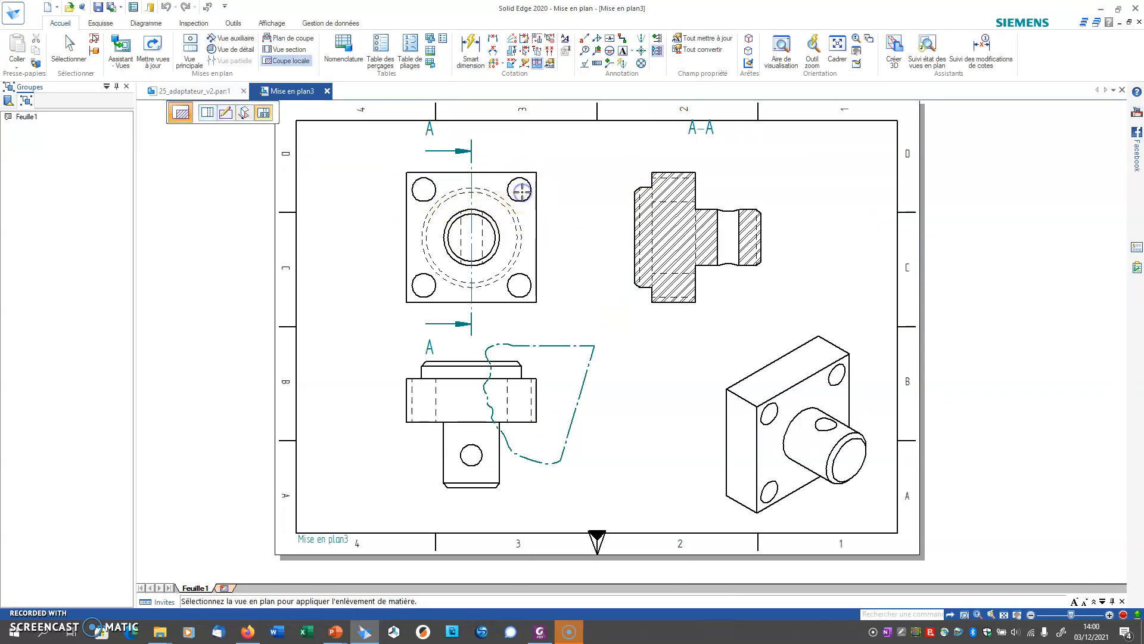
{"action": "left_click", "coordinate": [527, 380]}
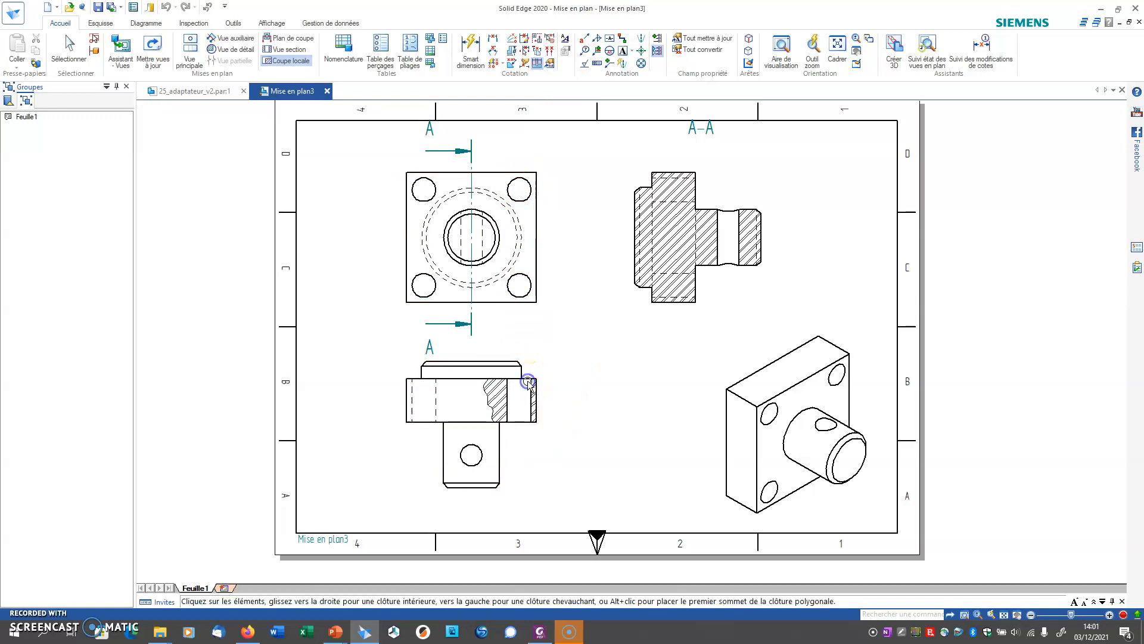
{"action": "scroll", "coordinate": [556, 383], "scroll_direction": "up", "scroll_amount": 1}
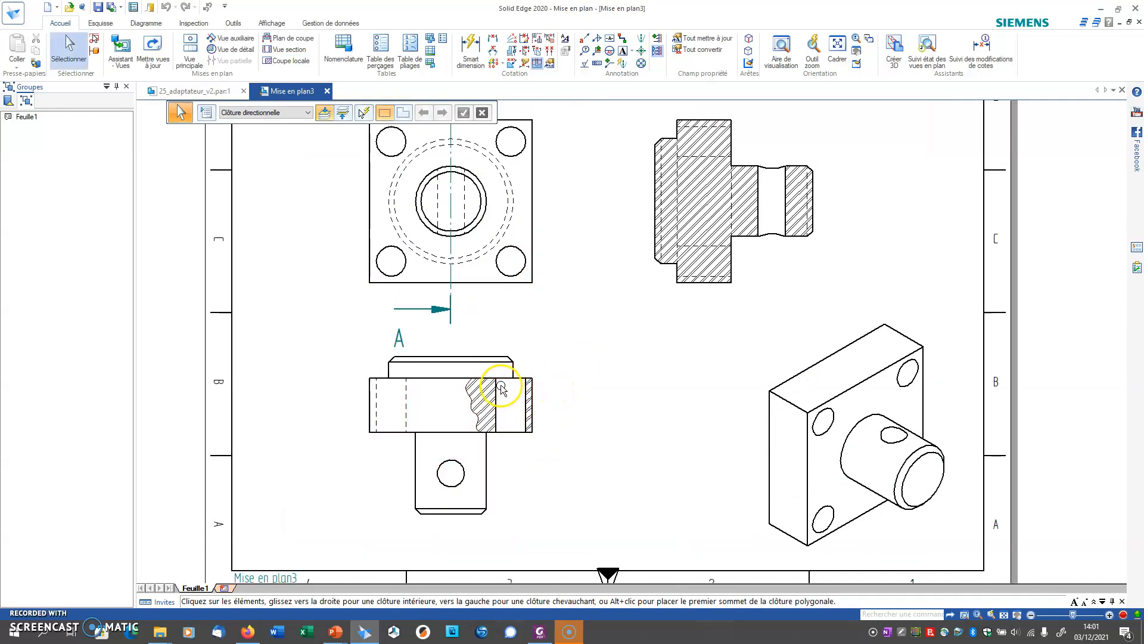
{"action": "scroll", "coordinate": [501, 389], "scroll_direction": "down", "scroll_amount": 1}
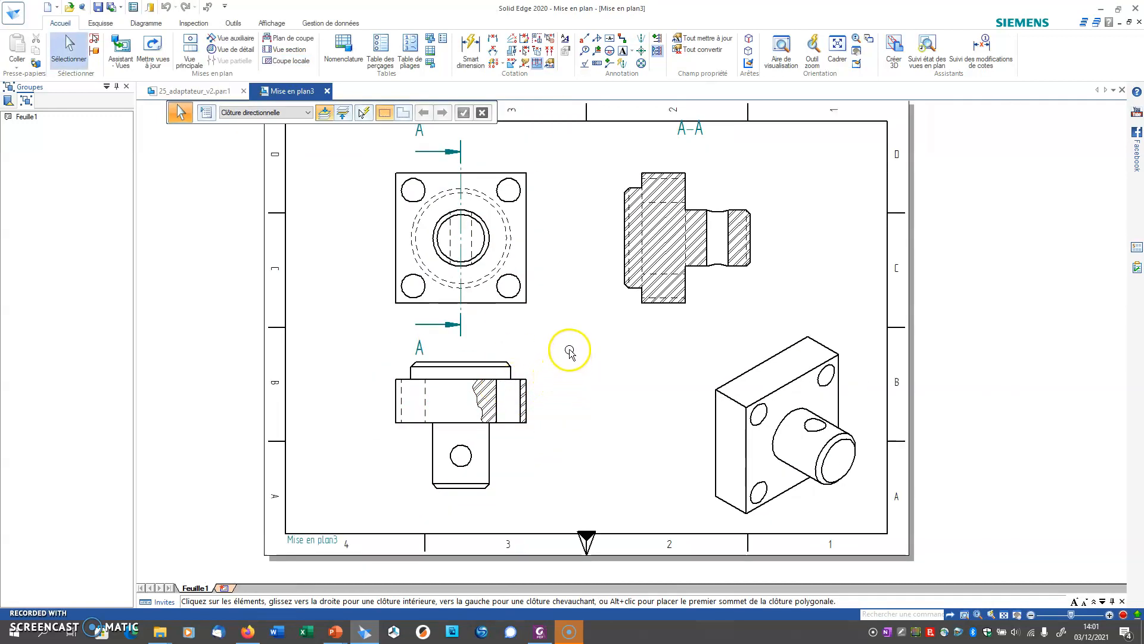
Step: Add automatic centrelines and centre marks to the main view, the lower view and section A-A
{"action": "left_click", "coordinate": [623, 66]}
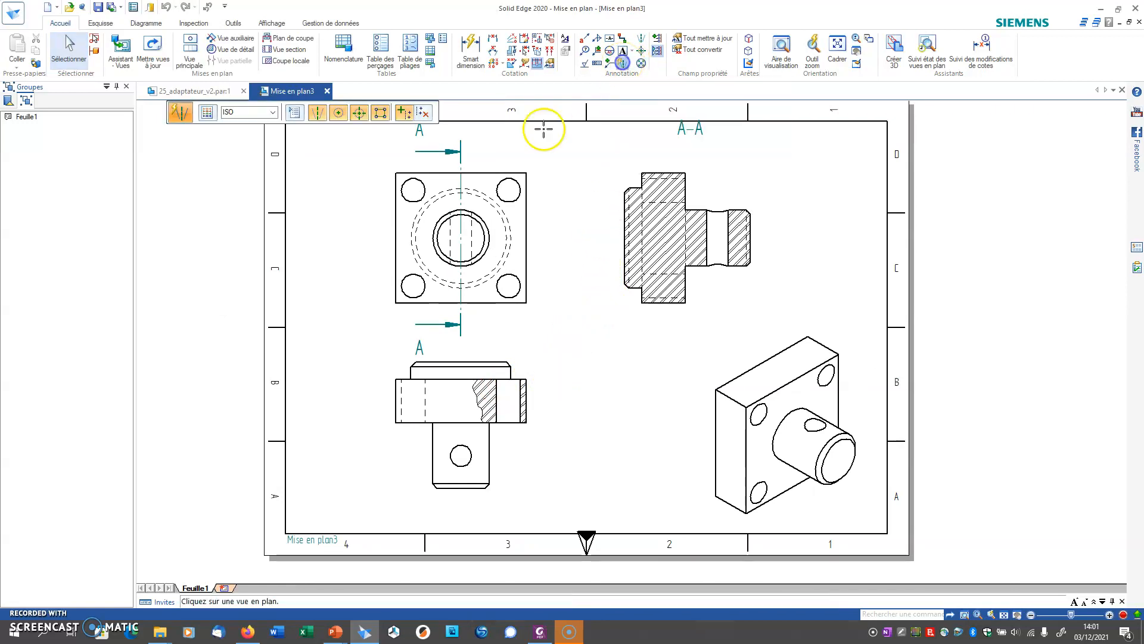
{"action": "left_click", "coordinate": [498, 179]}
{"action": "left_click", "coordinate": [468, 362]}
{"action": "left_click", "coordinate": [635, 242]}
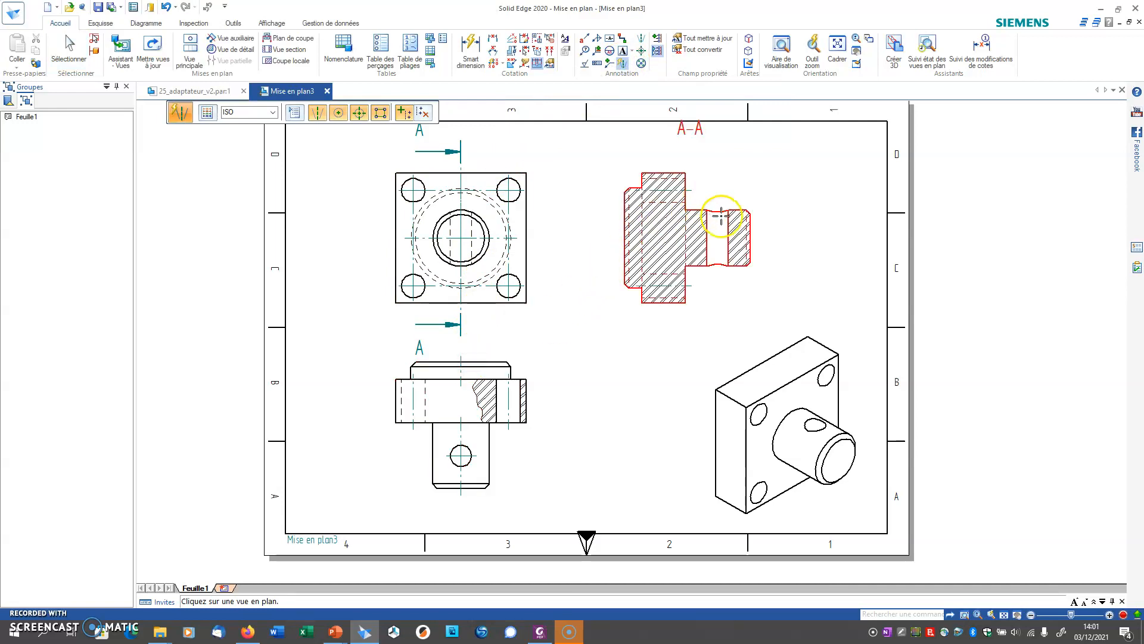
{"action": "key", "text": "Escape"}
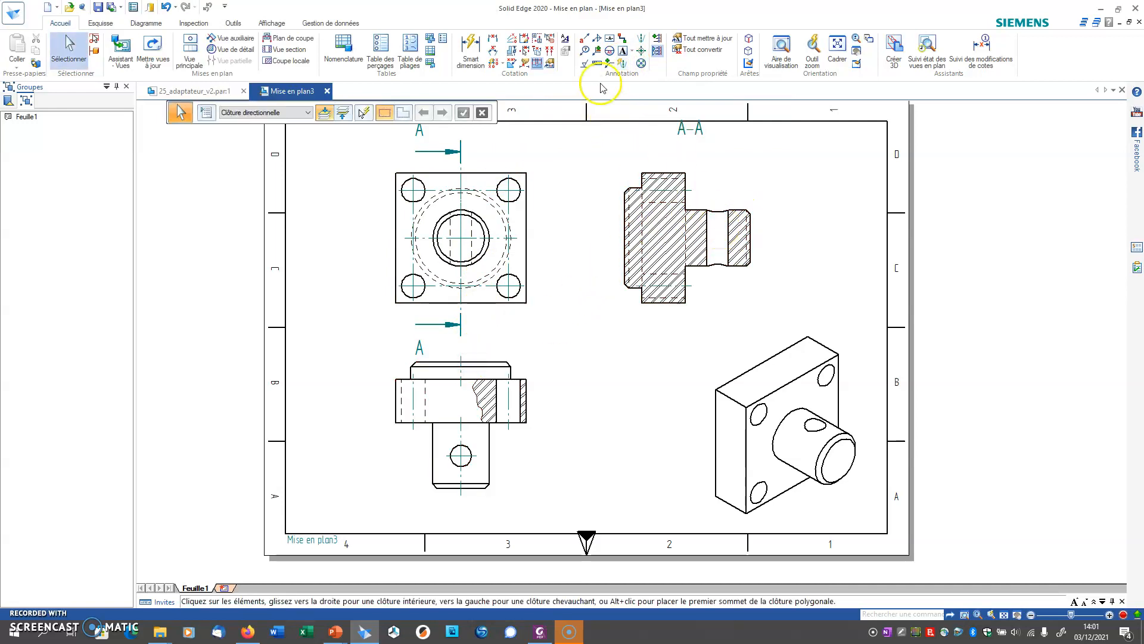
Step: Add a centreline between the two edges of the cross hole in section A-A, using the two-line option
{"action": "left_click", "coordinate": [641, 42]}
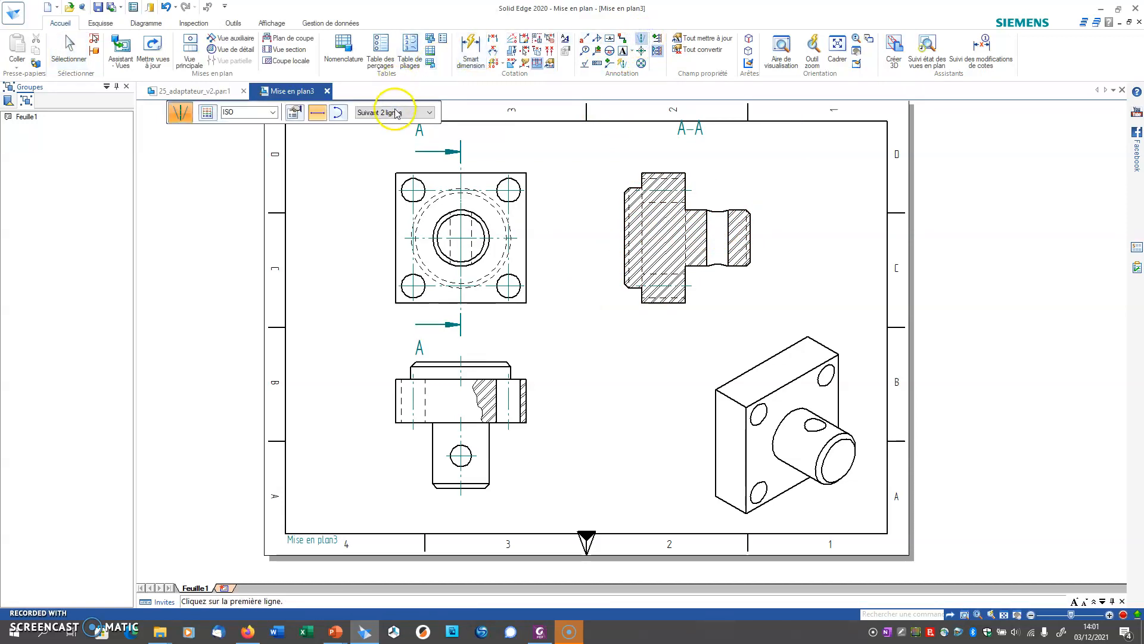
{"action": "left_click", "coordinate": [658, 218]}
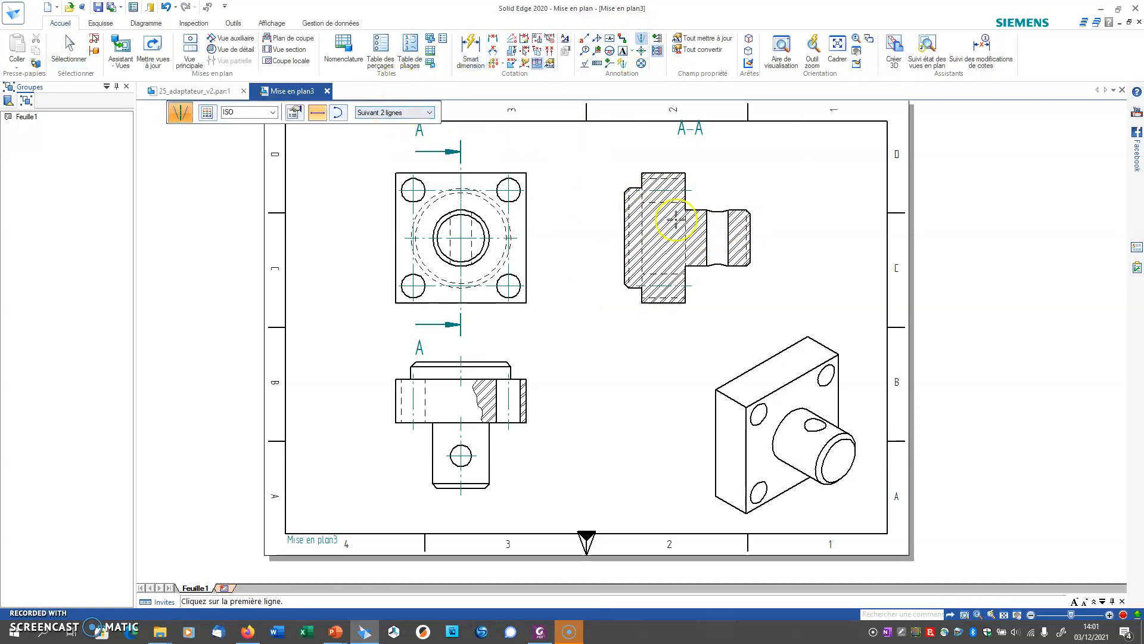
{"action": "left_click", "coordinate": [704, 219]}
{"action": "left_click", "coordinate": [724, 222]}
{"action": "key", "text": "Escape"}
{"action": "left_click", "coordinate": [718, 285]}
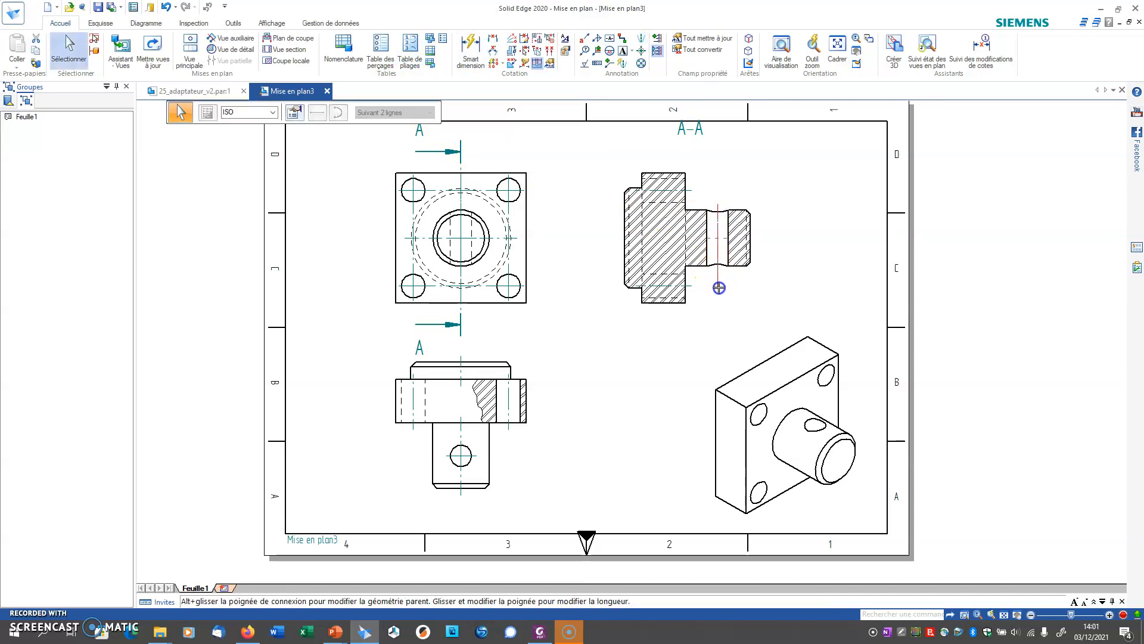
{"action": "left_click", "coordinate": [658, 360]}
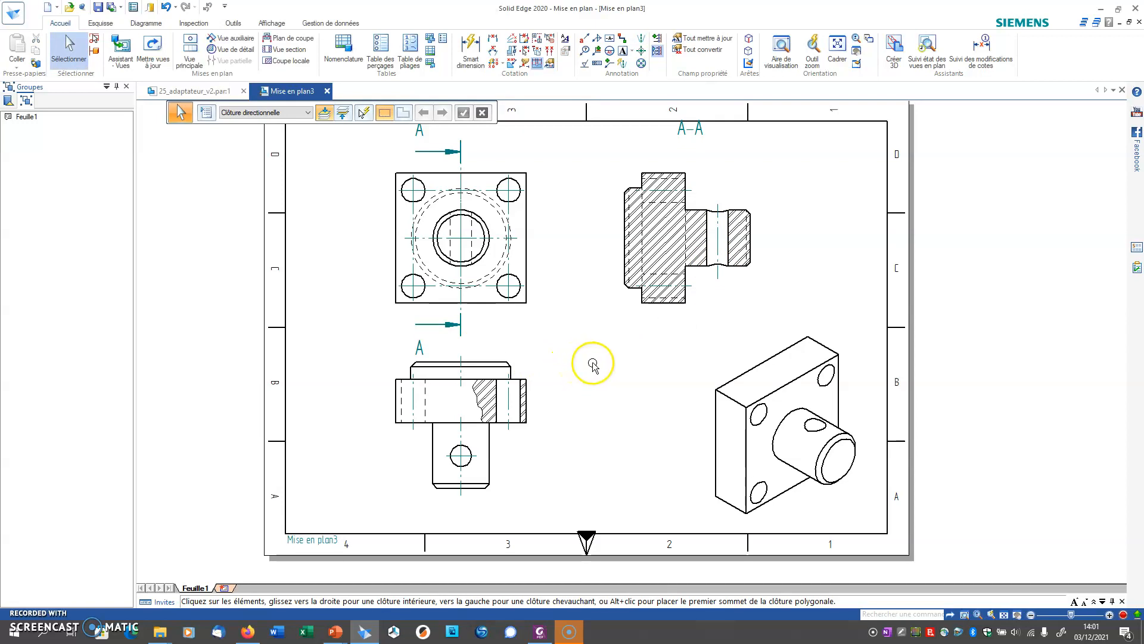
Step: Move the main view and section A-A to the right, freeing space on the sheet left of the main view
{"action": "left_click_drag", "start_coordinate": [528, 226], "coordinate": [573, 229]}
{"action": "left_click_drag", "start_coordinate": [671, 204], "coordinate": [746, 206]}
{"action": "left_click_drag", "start_coordinate": [574, 225], "coordinate": [638, 218]}
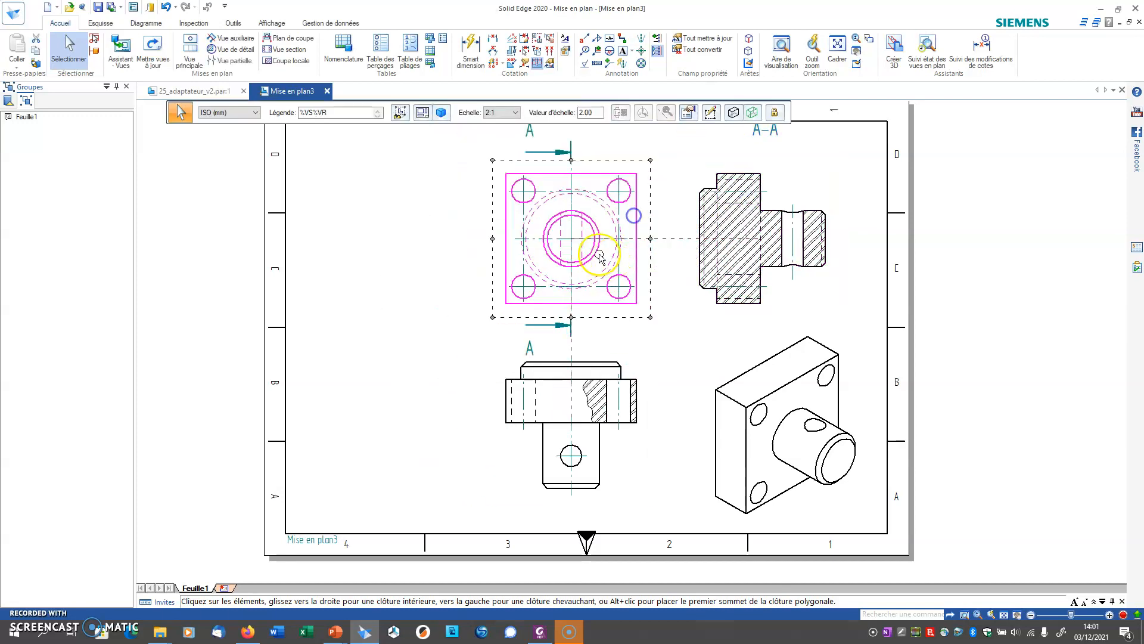
Step: Draw a stepped cutting plane on the main view, through the upper-left hole, across to the vertical centreline, and down below the plate
{"action": "left_click", "coordinate": [305, 39]}
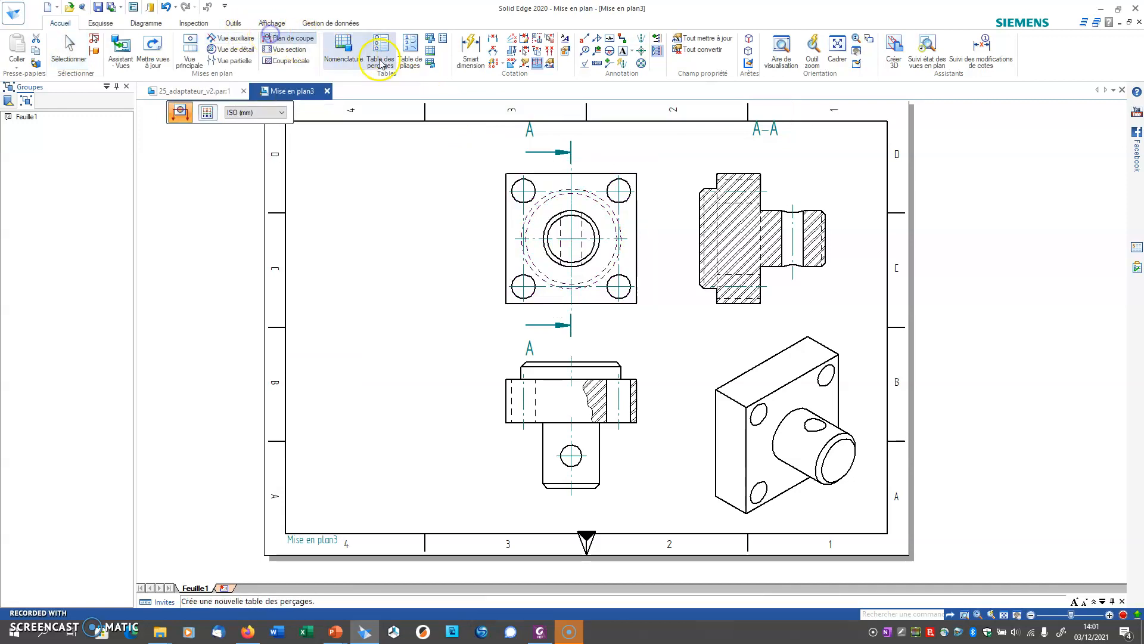
{"action": "left_click", "coordinate": [308, 57]}
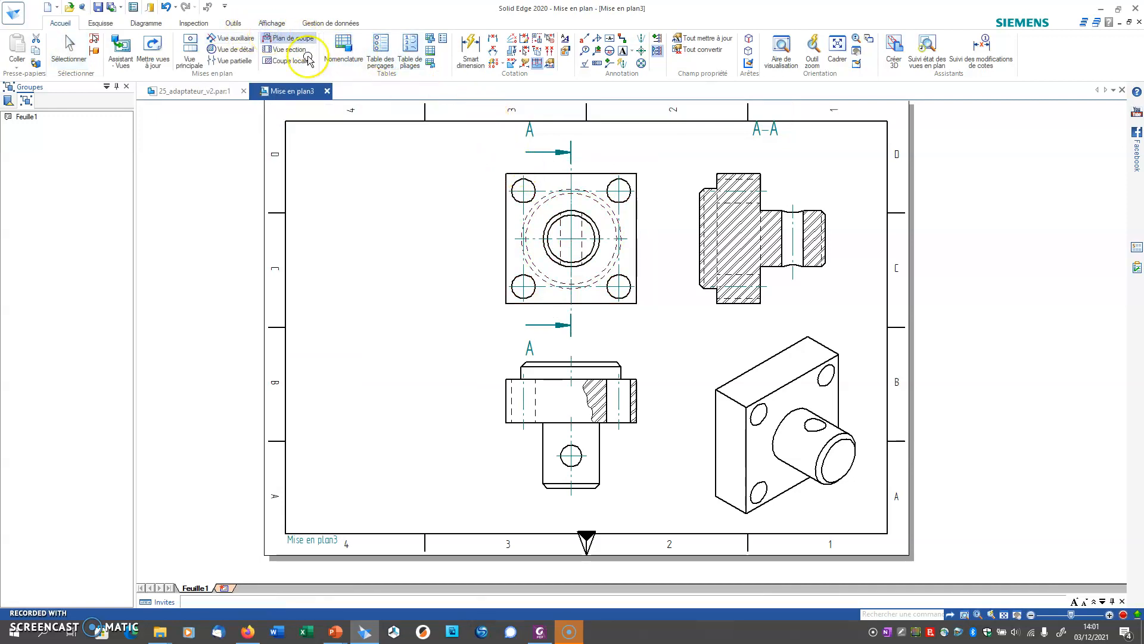
{"action": "left_click", "coordinate": [297, 41]}
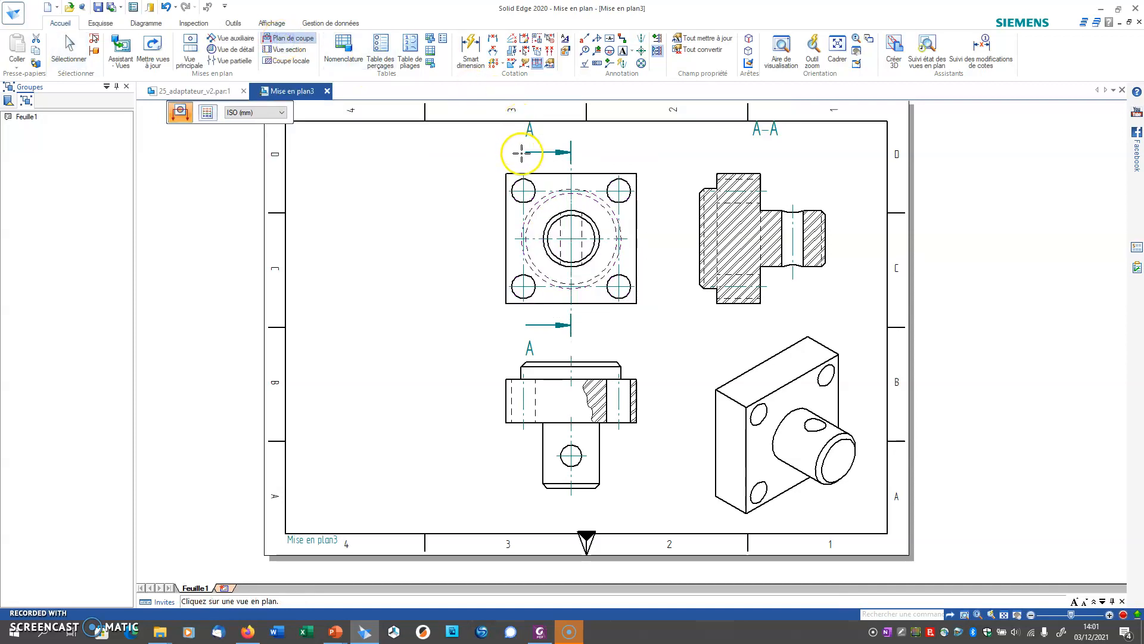
{"action": "left_click", "coordinate": [513, 173]}
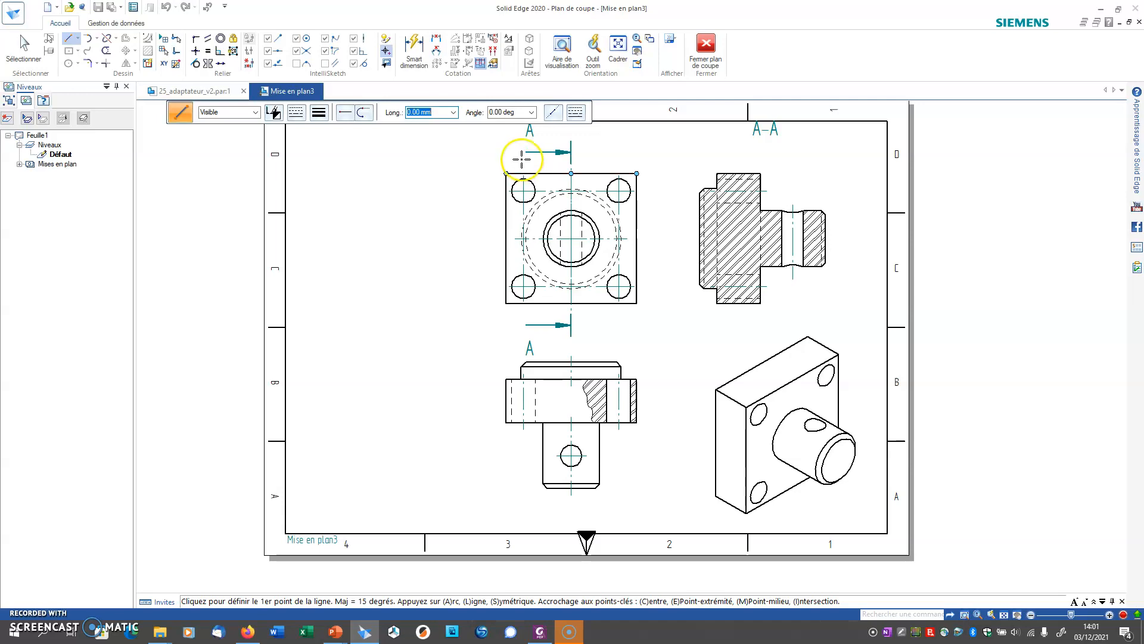
{"action": "left_click", "coordinate": [523, 159]}
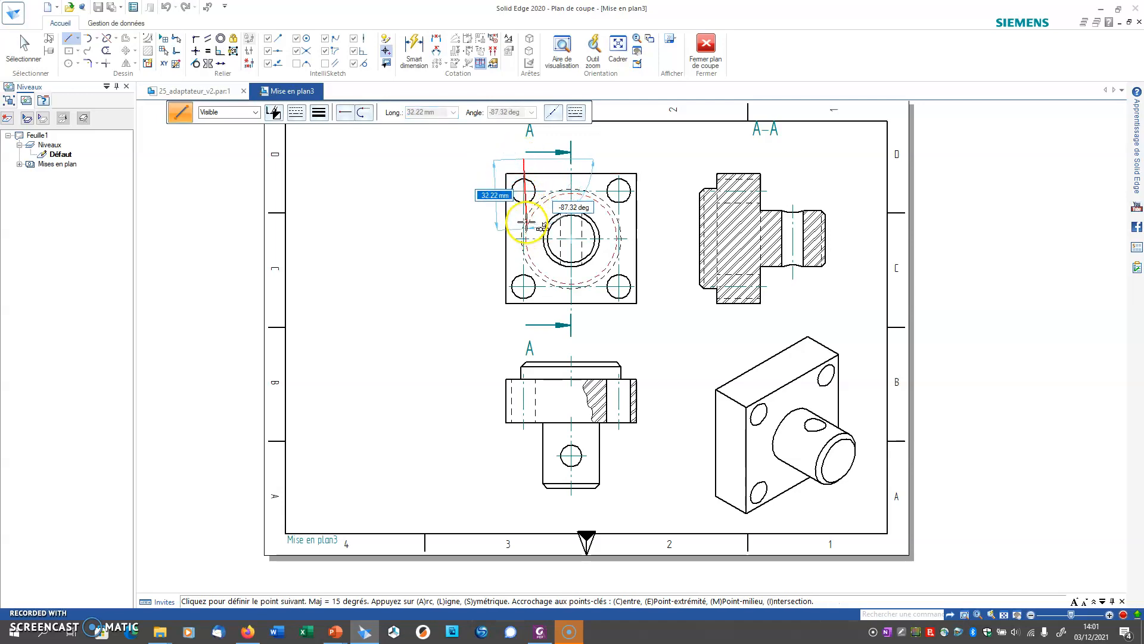
{"action": "scroll", "coordinate": [524, 212], "scroll_direction": "up", "scroll_amount": 4}
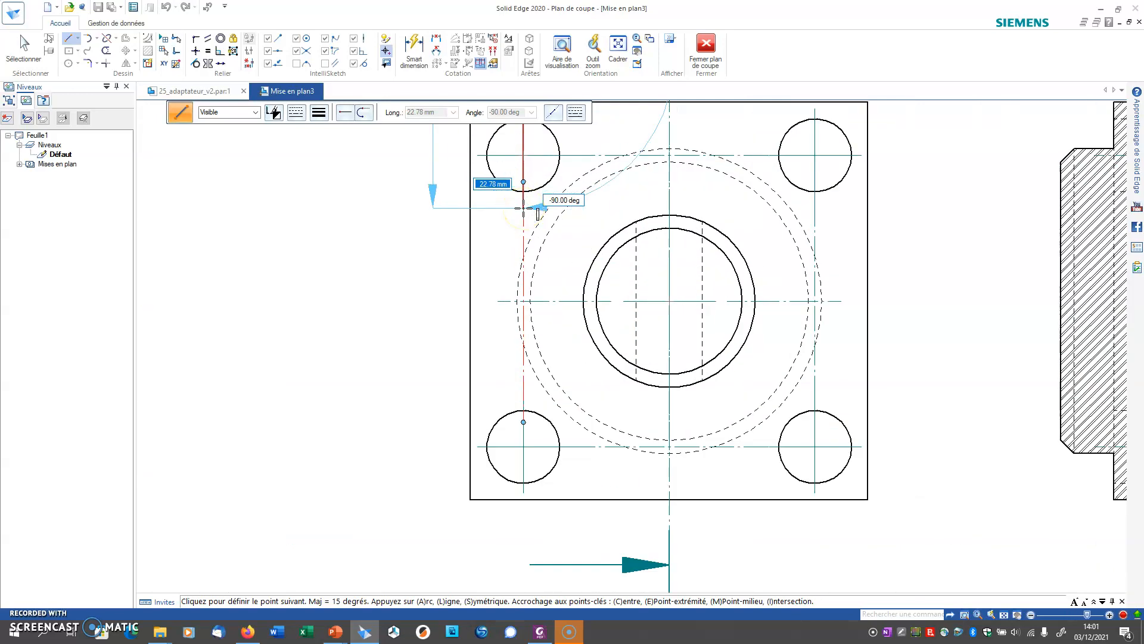
{"action": "left_click", "coordinate": [523, 208]}
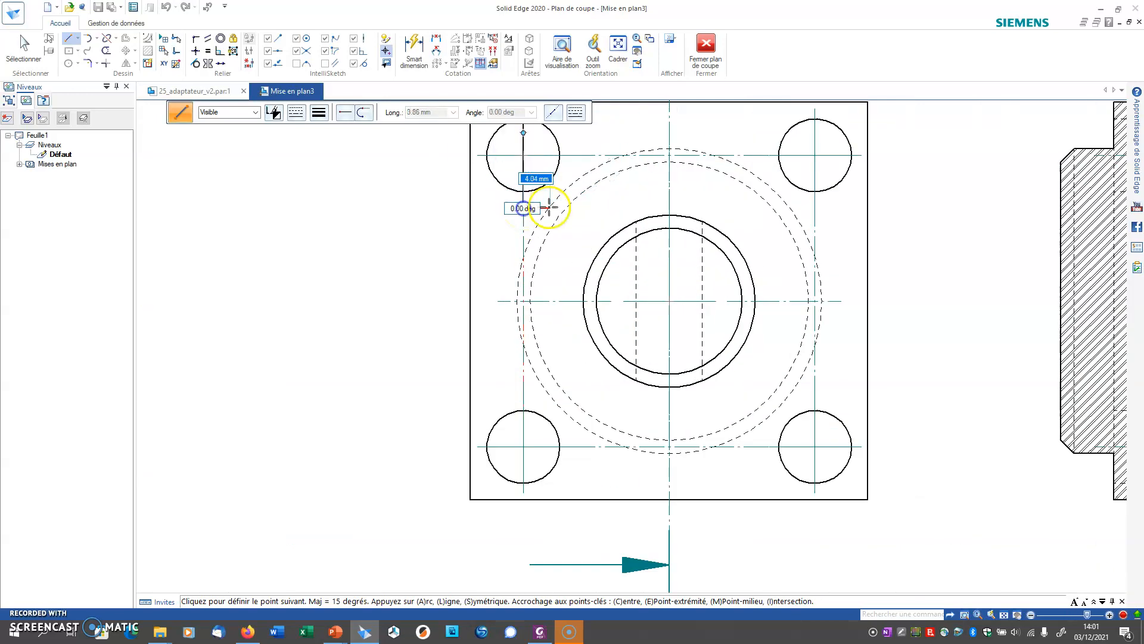
{"action": "left_click", "coordinate": [670, 208]}
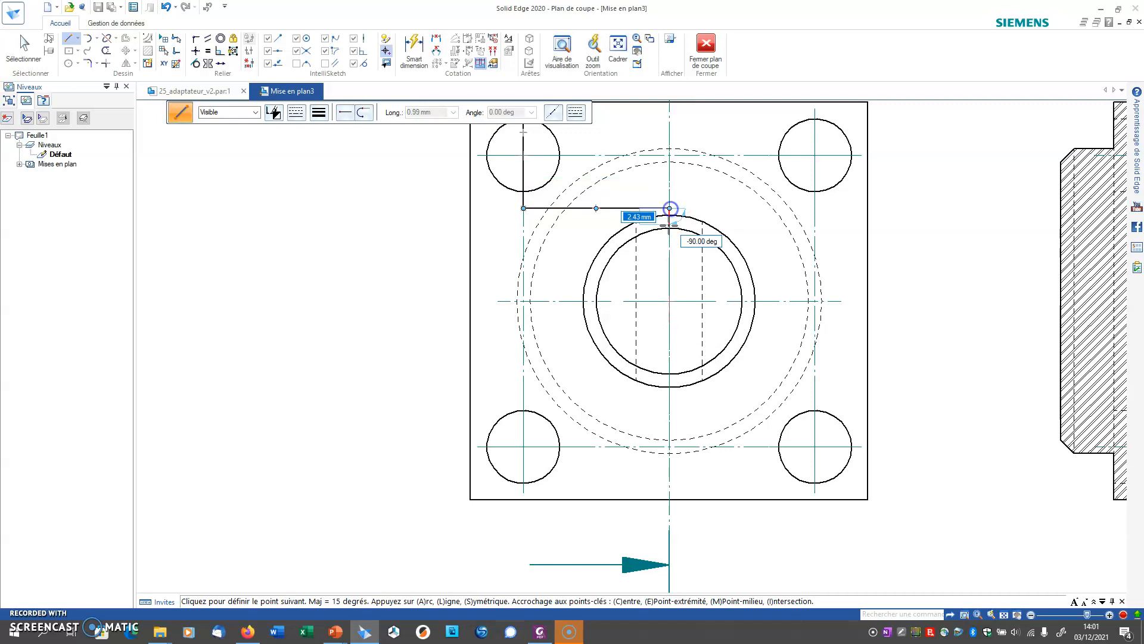
{"action": "left_click", "coordinate": [669, 542]}
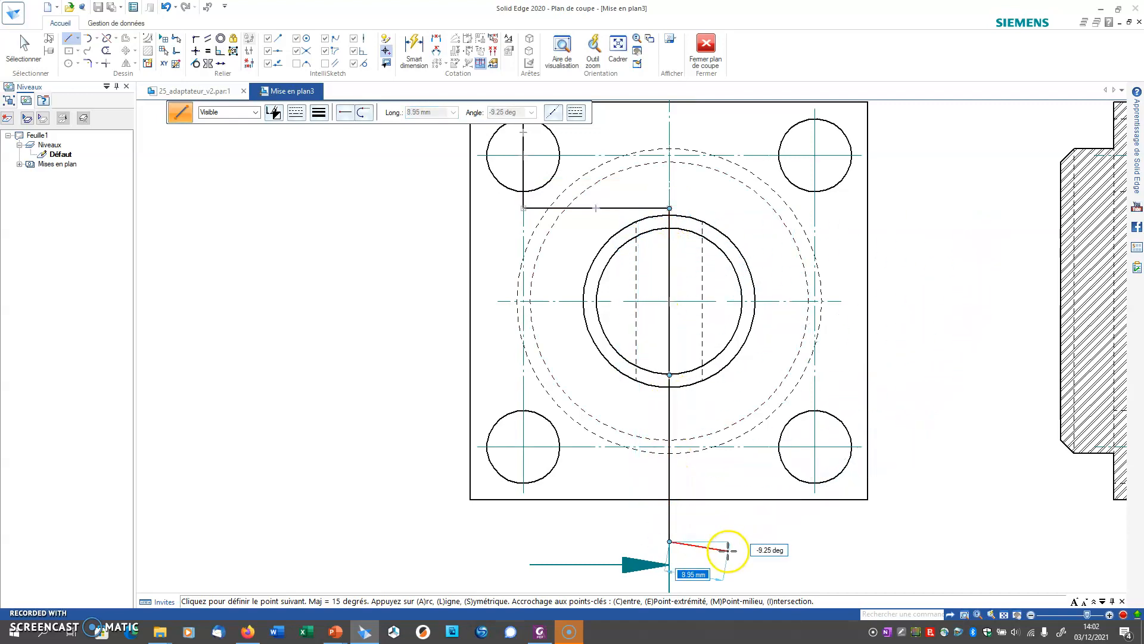
Step: Finish the stepped cutting plane with its viewing direction toward the left, and place its section view left of the main view
{"action": "left_click", "coordinate": [705, 47]}
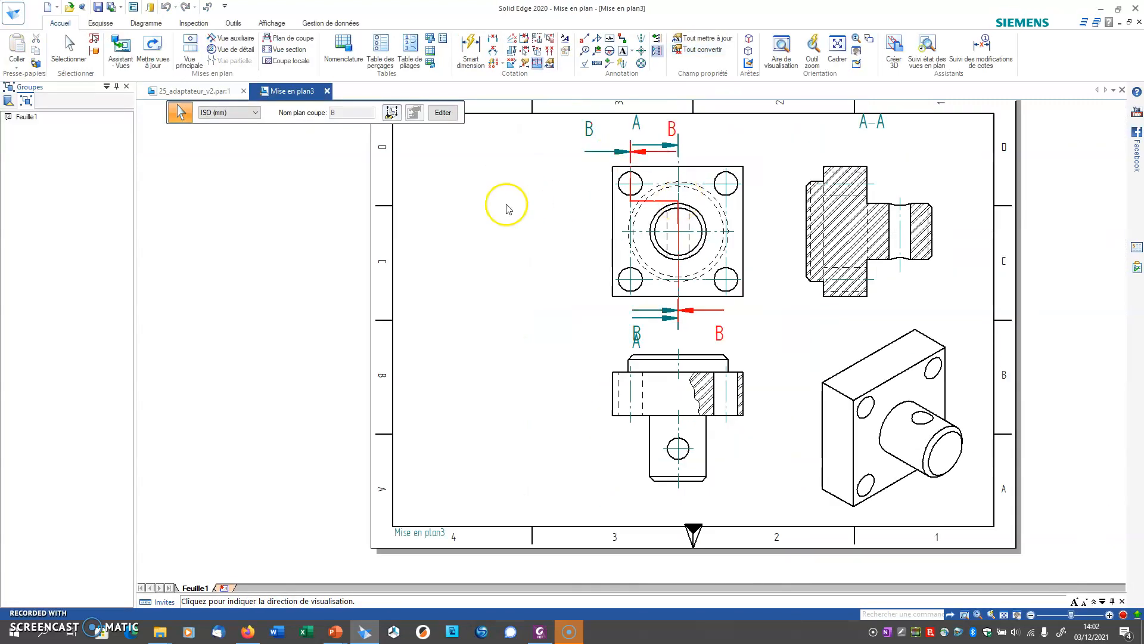
{"action": "left_click", "coordinate": [566, 171]}
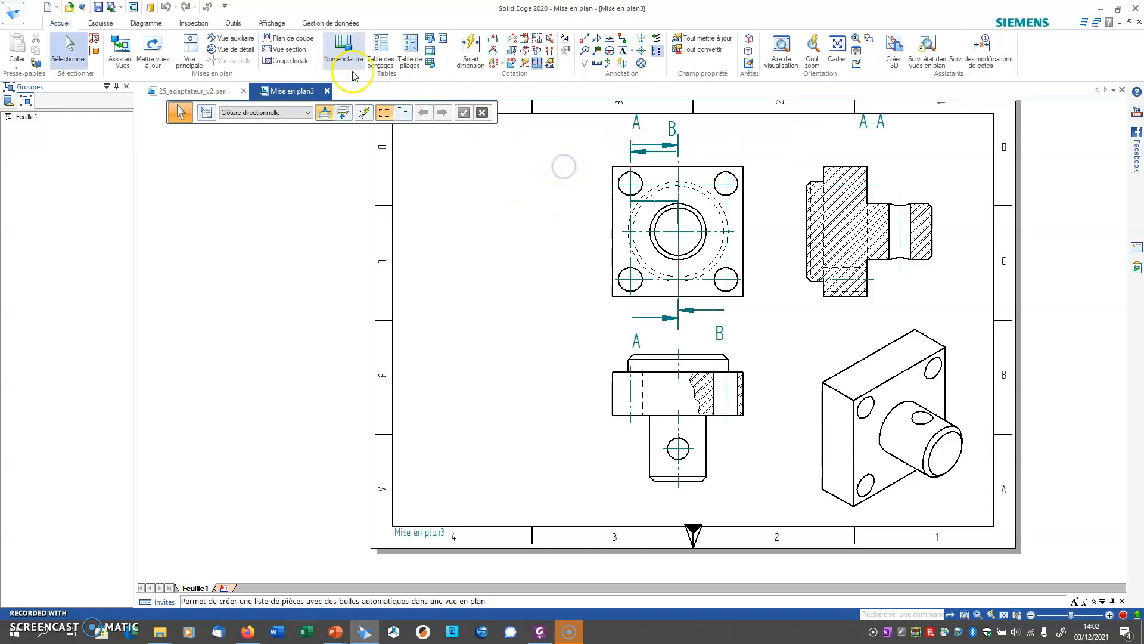
{"action": "left_click", "coordinate": [295, 50]}
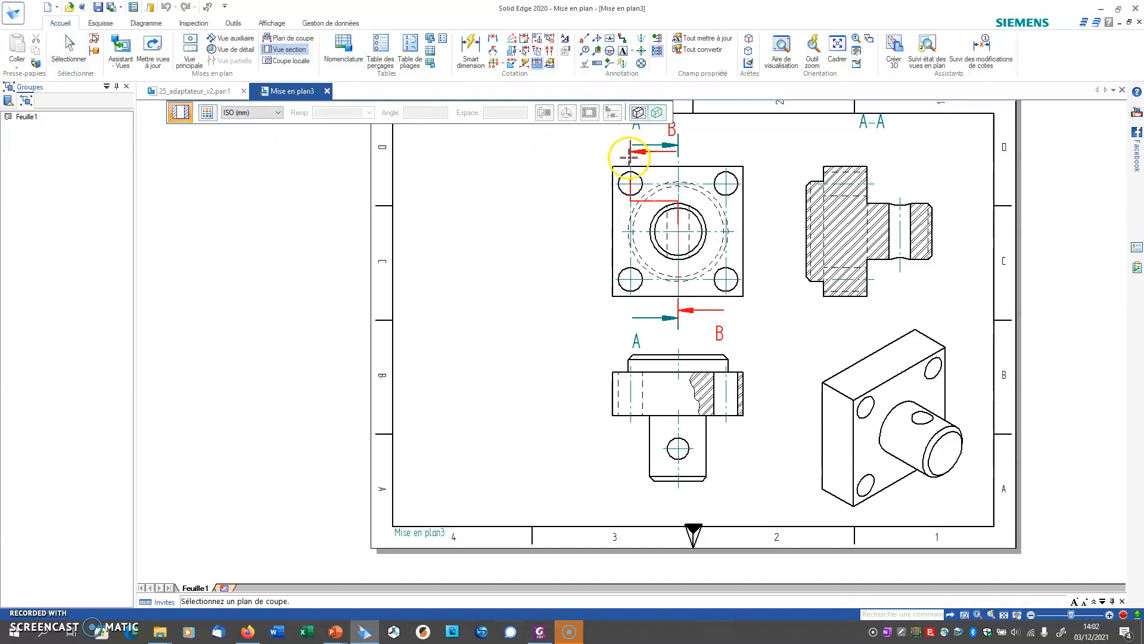
{"action": "left_click", "coordinate": [630, 157]}
{"action": "left_click", "coordinate": [502, 155]}
Step: Examine section B-B up close and compare it with the stepped cutting line in the main view
{"action": "scroll", "coordinate": [537, 180], "scroll_direction": "up", "scroll_amount": 4}
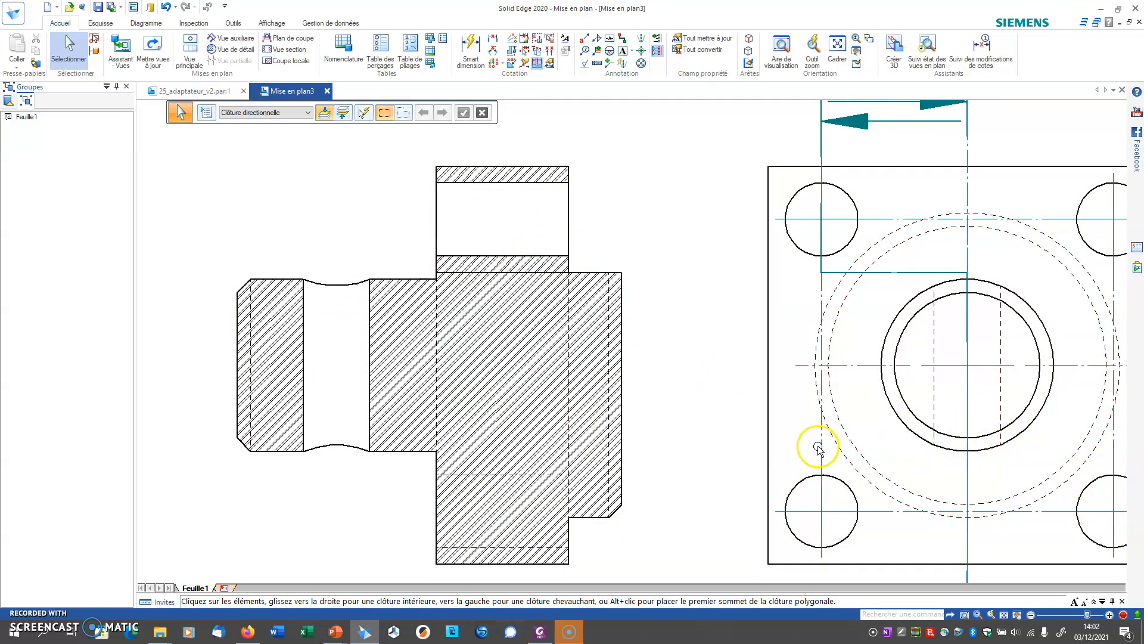
{"action": "middle_click_drag", "start_coordinate": [698, 436], "coordinate": [669, 437]}
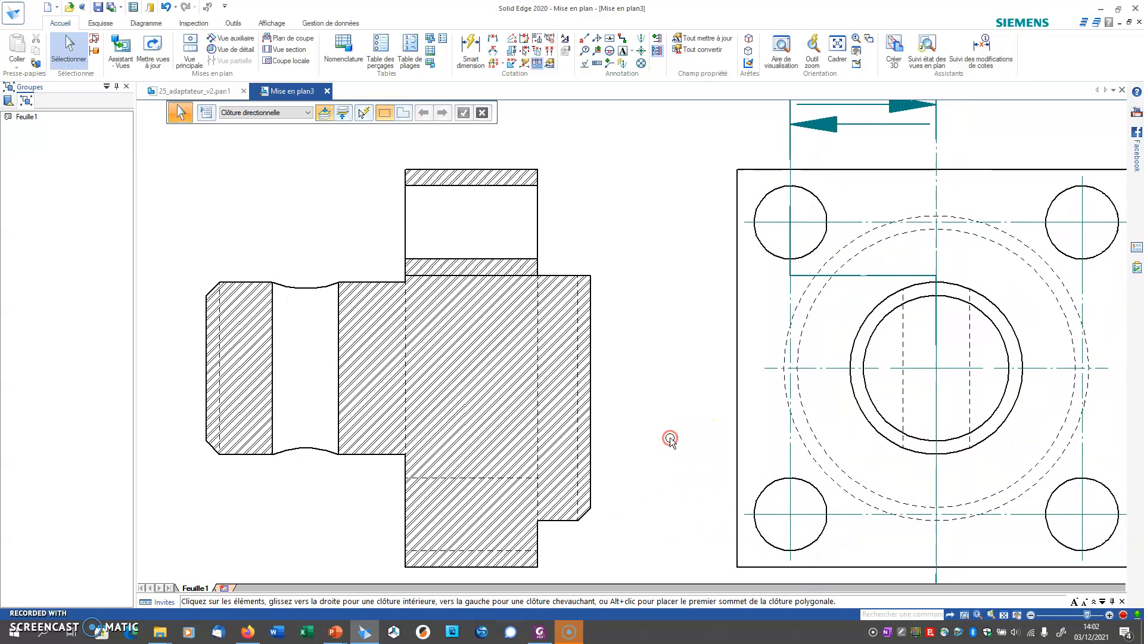
{"action": "scroll", "coordinate": [670, 437], "scroll_direction": "down", "scroll_amount": 2}
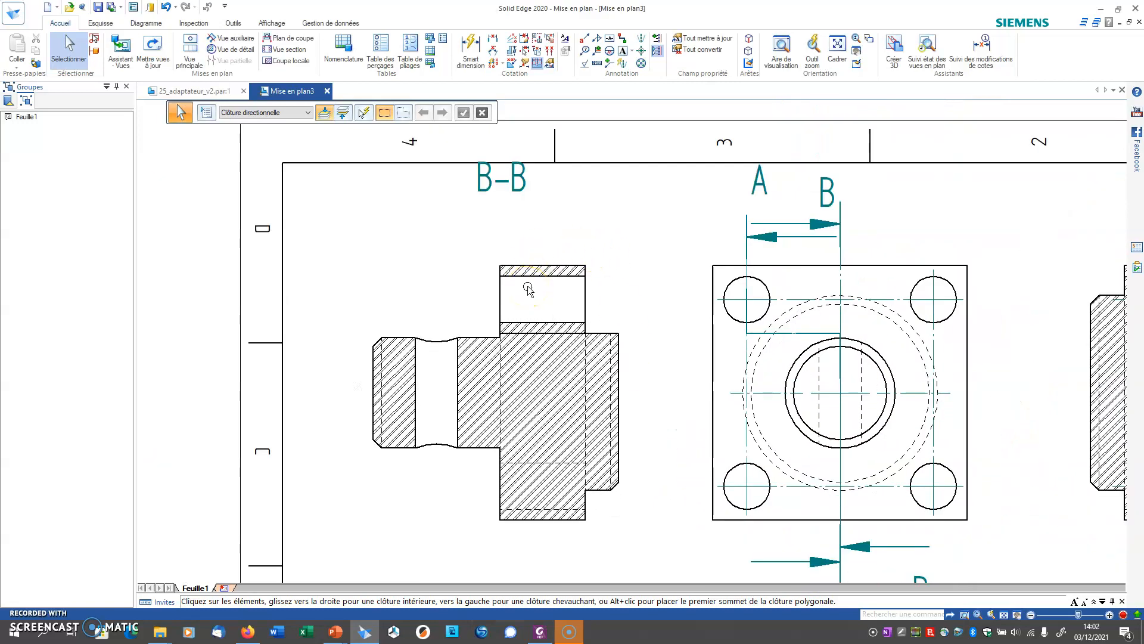
{"action": "scroll", "coordinate": [528, 290], "scroll_direction": "up", "scroll_amount": 1}
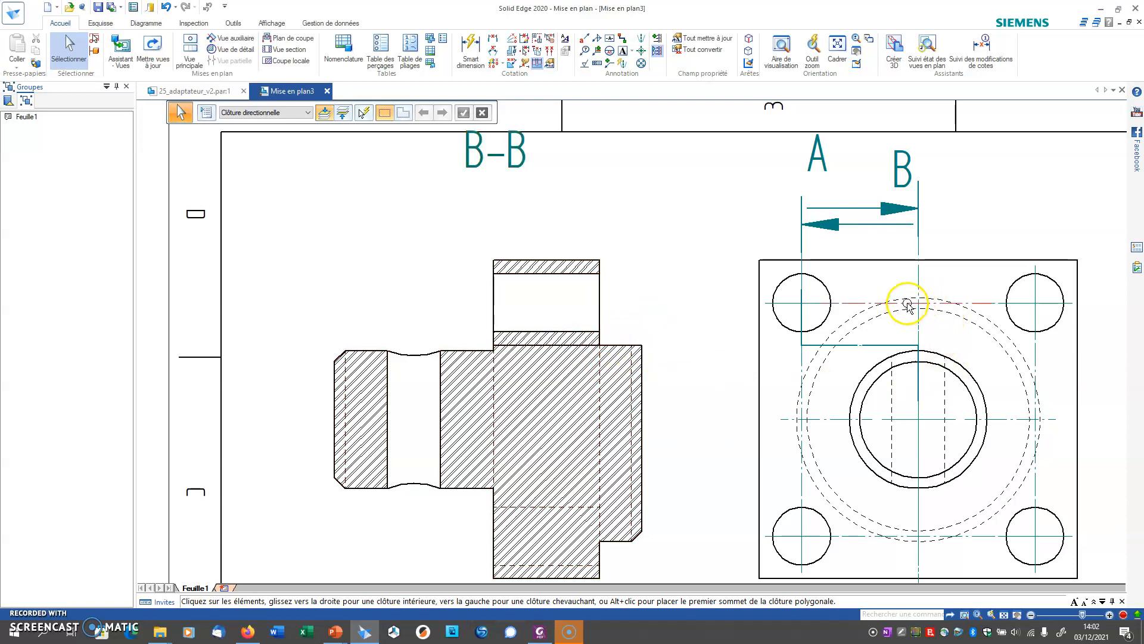
{"action": "scroll", "coordinate": [910, 309], "scroll_direction": "down", "scroll_amount": 1}
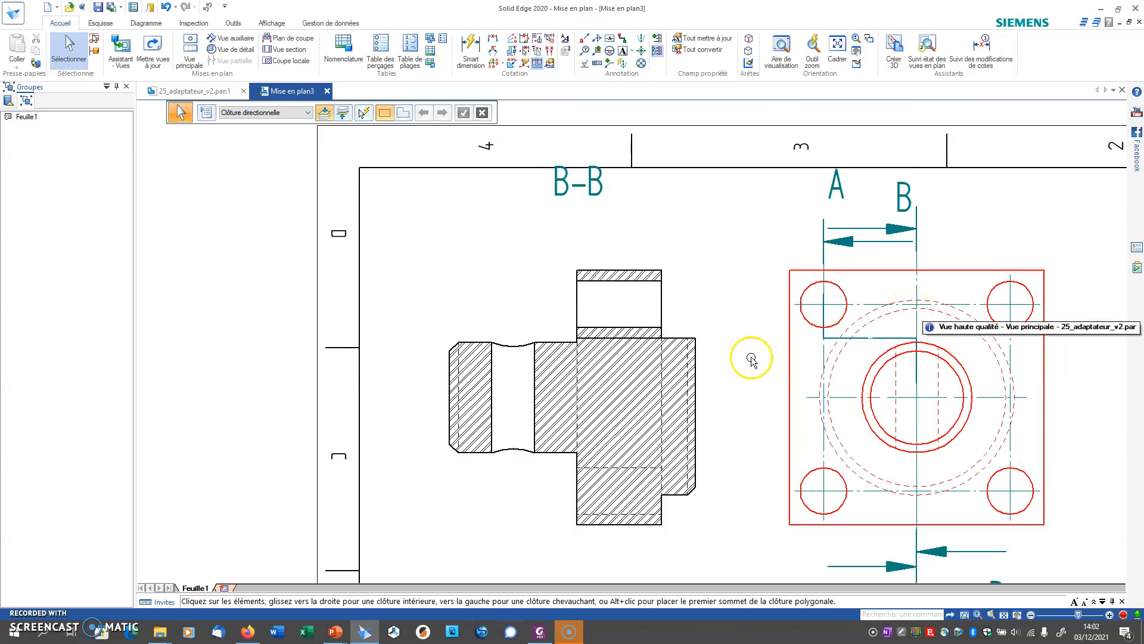
Step: Add automatic centrelines to section view B-B
{"action": "scroll", "coordinate": [751, 360], "scroll_direction": "down", "scroll_amount": 1}
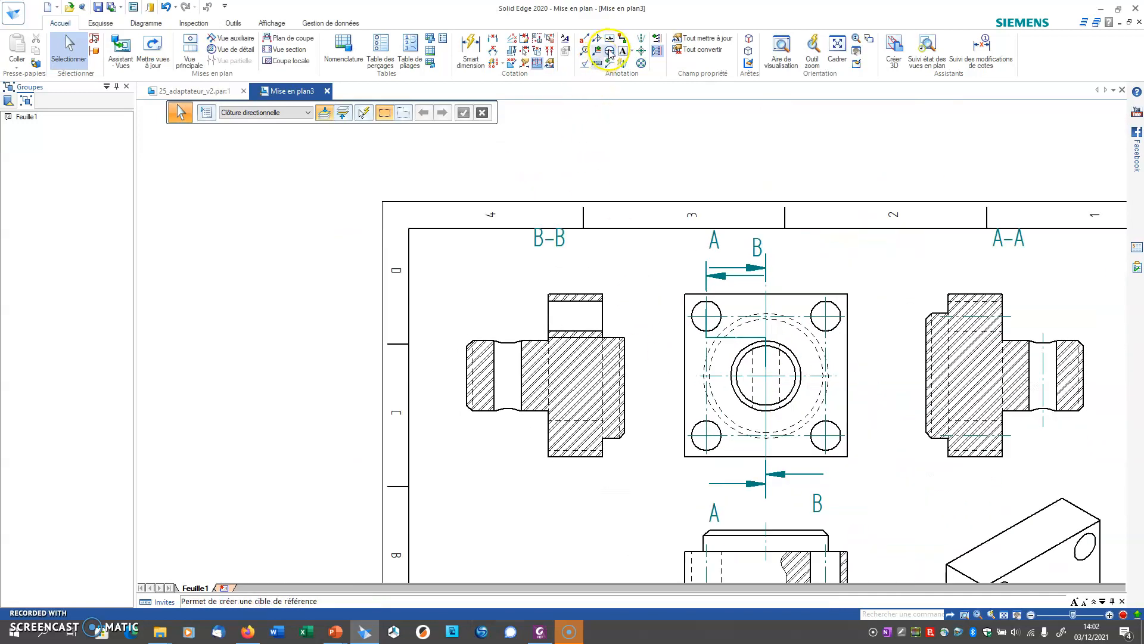
{"action": "left_click", "coordinate": [641, 38]}
{"action": "left_click", "coordinate": [564, 330]}
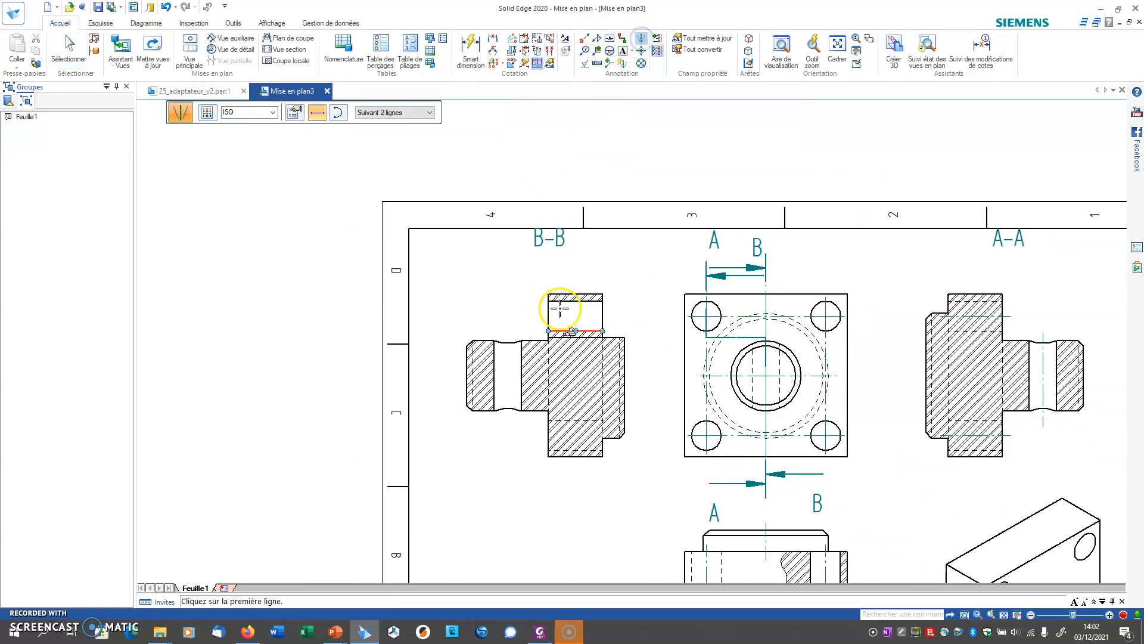
{"action": "left_click", "coordinate": [624, 63]}
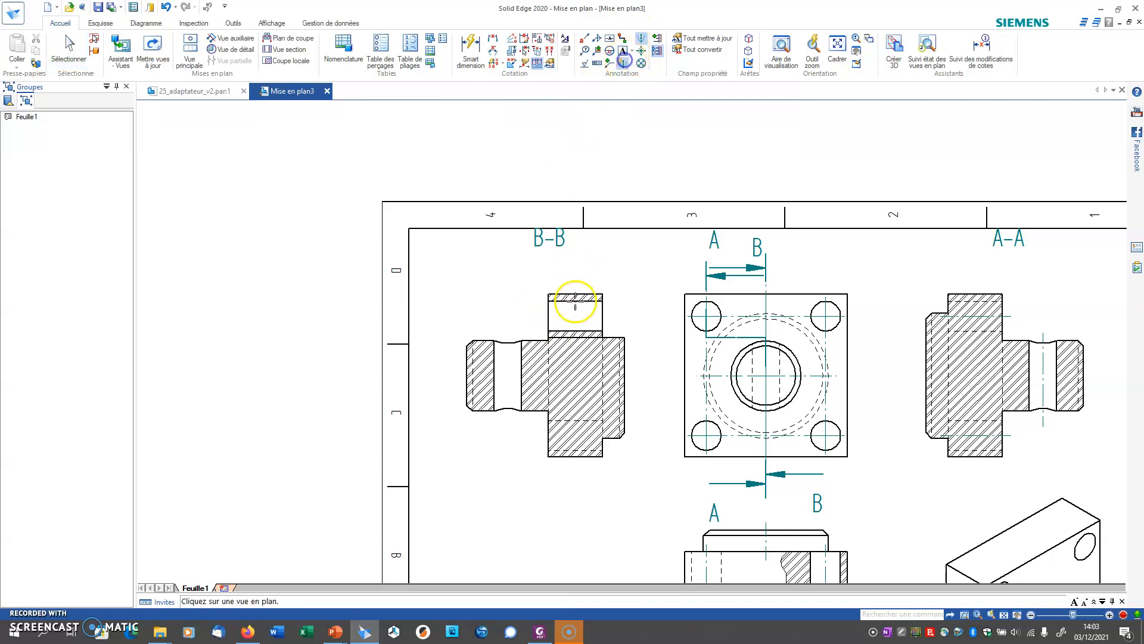
Step: Add two-line centrelines to the shaft's cross hole and the plate's cut mounting hole in section view B-B
{"action": "left_click", "coordinate": [641, 38]}
{"action": "left_click", "coordinate": [493, 355]}
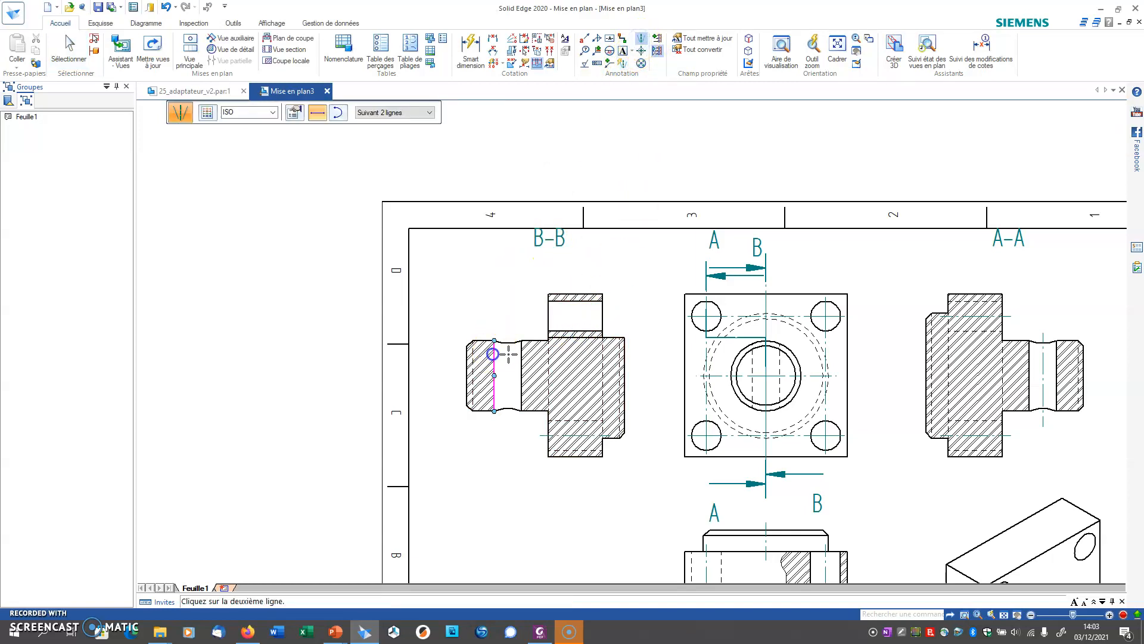
{"action": "left_click", "coordinate": [569, 296]}
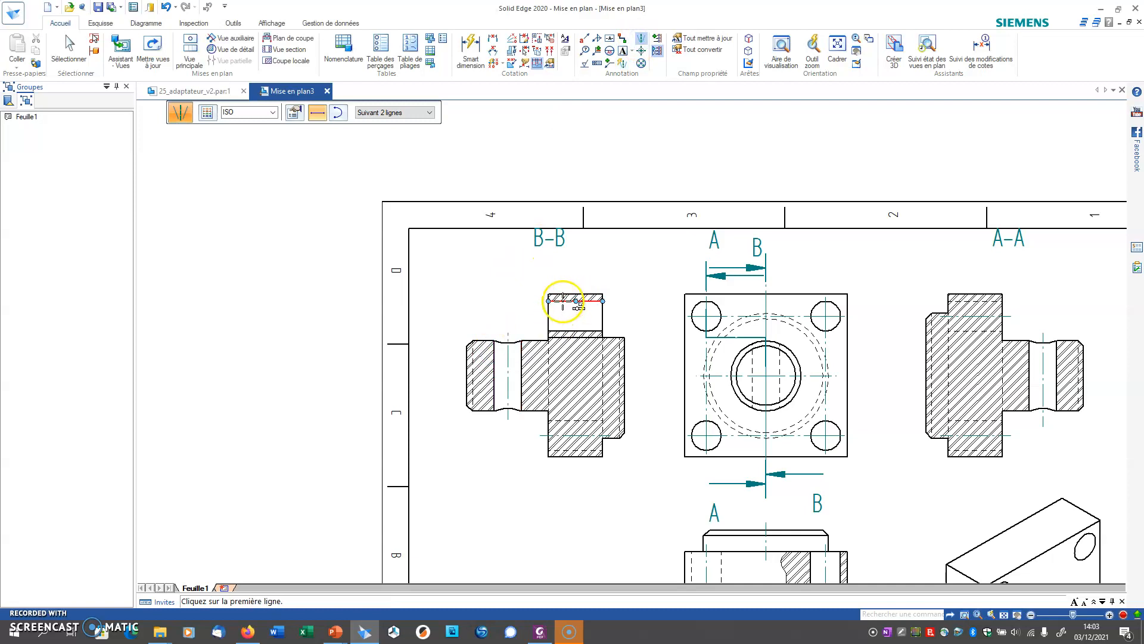
{"action": "left_click", "coordinate": [560, 331]}
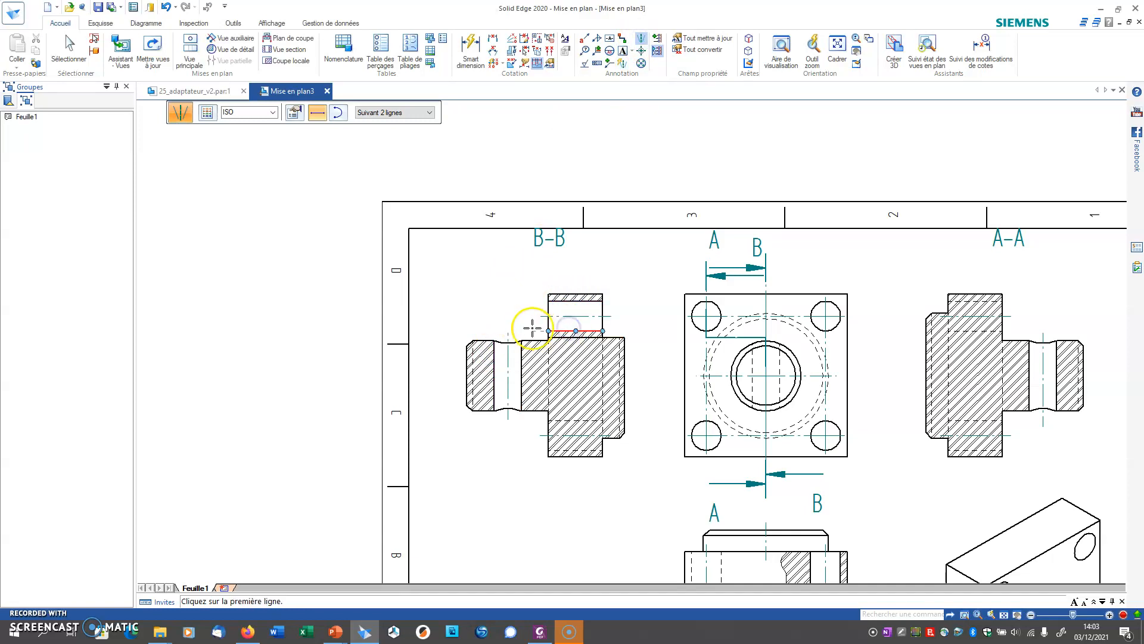
Step: Add a horizontal centreline midway between the plate's outer edges in section B-B and extend it past both ends of the part
{"action": "middle_click_drag", "start_coordinate": [652, 434], "coordinate": [636, 407]}
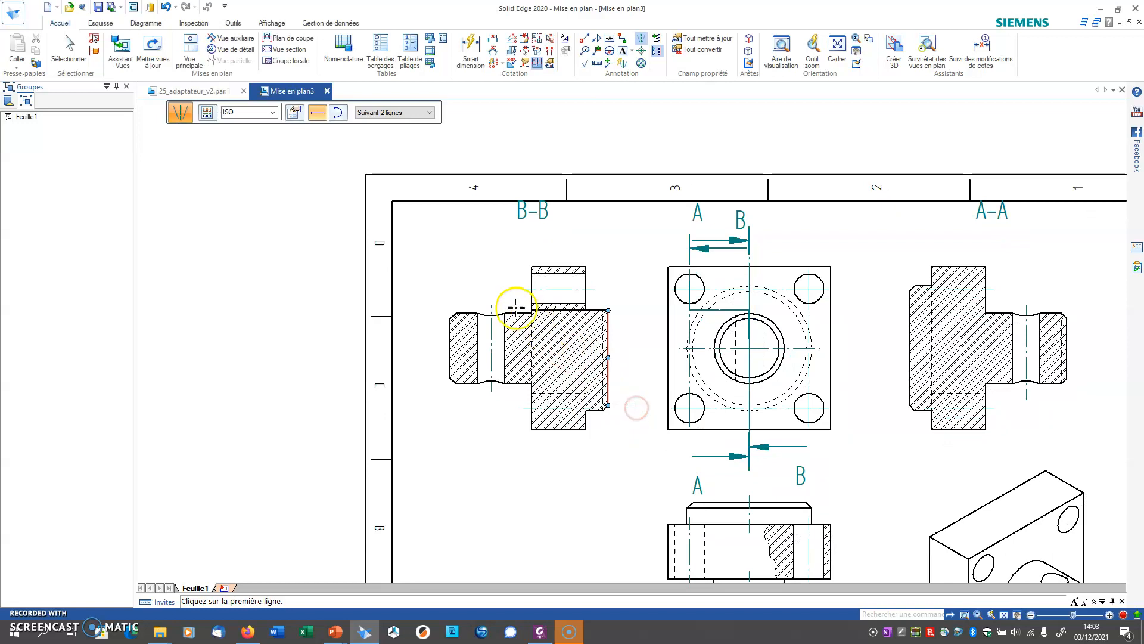
{"action": "left_click", "coordinate": [548, 264]}
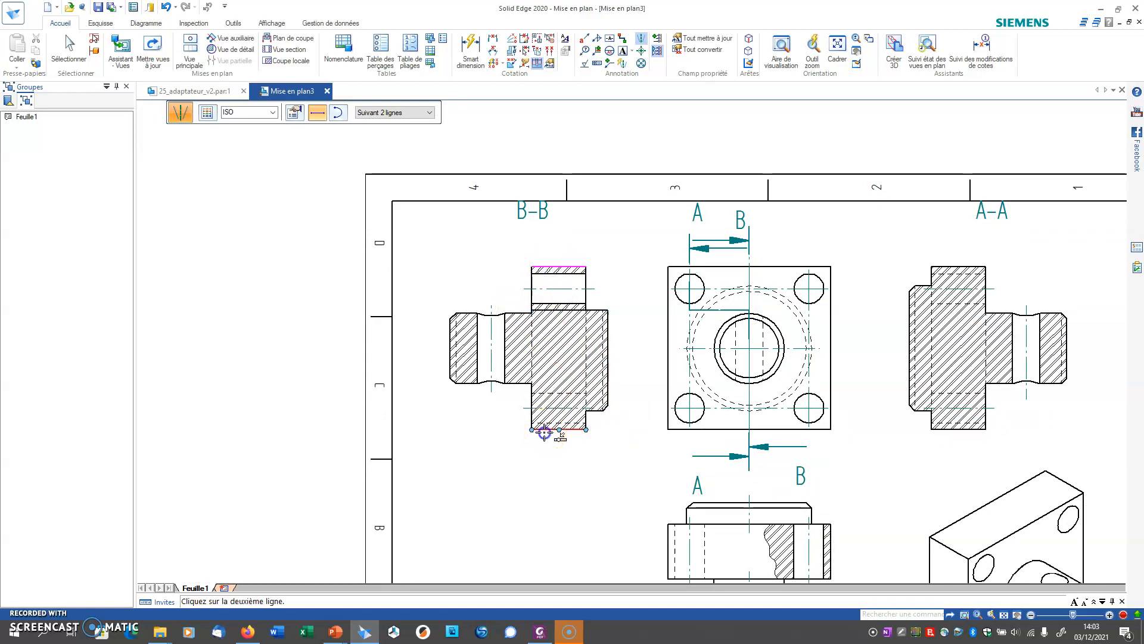
{"action": "key", "text": "Escape"}
{"action": "left_click", "coordinate": [553, 350]}
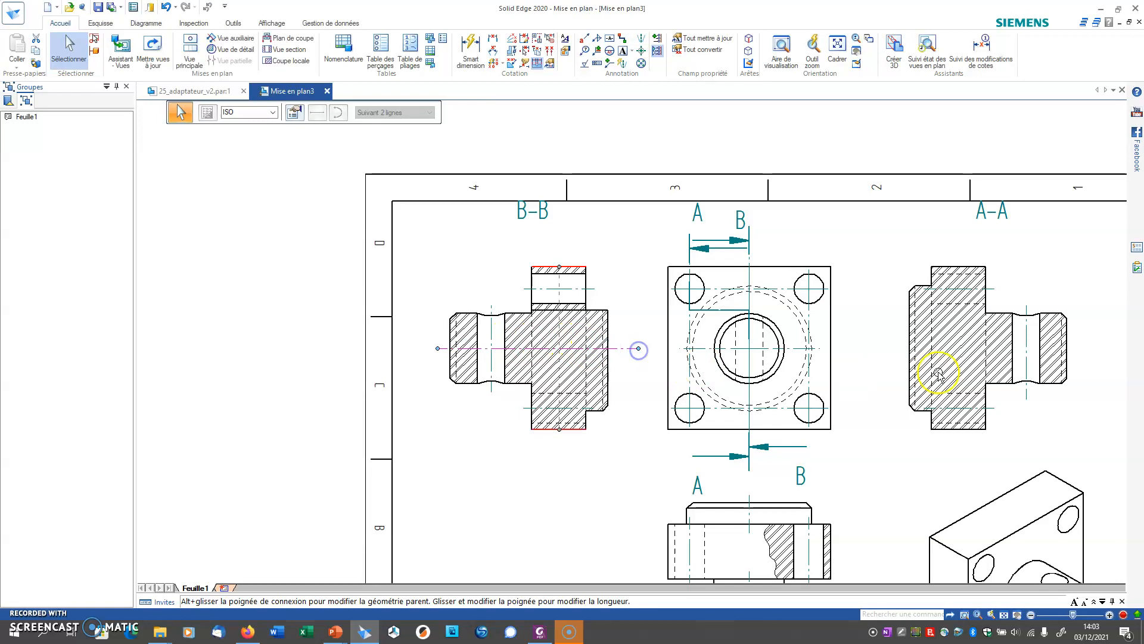
Step: Add a horizontal main-axis centreline between the plate's outer edges in section A-A and extend it past both ends of the part
{"action": "middle_click_drag", "start_coordinate": [899, 425], "coordinate": [714, 374]}
{"action": "left_click", "coordinate": [640, 37]}
{"action": "left_click", "coordinate": [758, 215]}
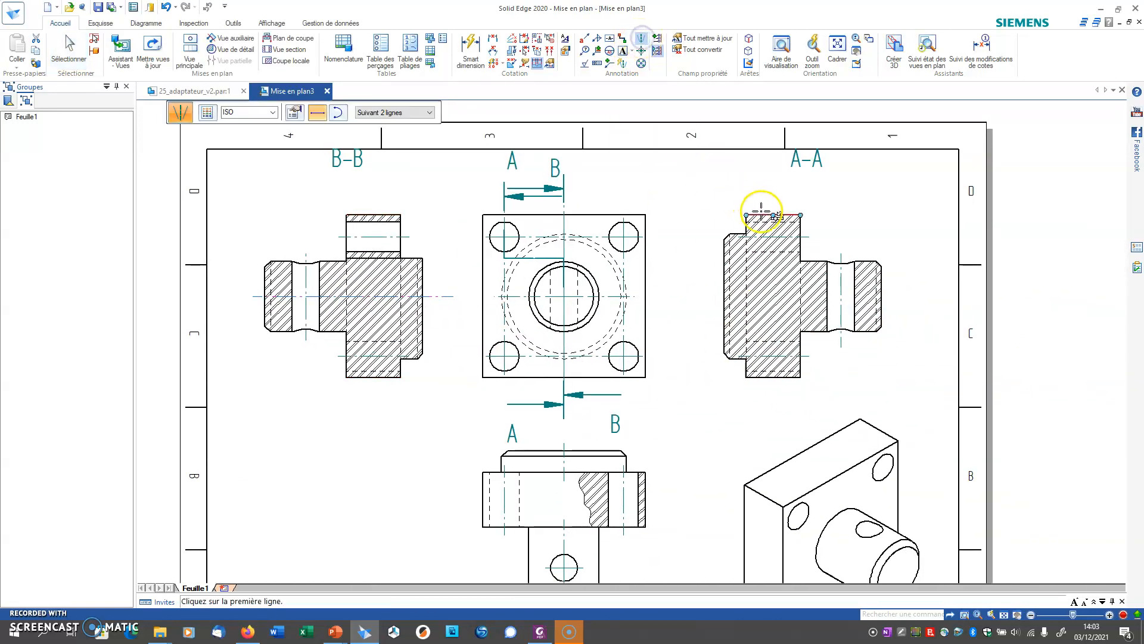
{"action": "left_click", "coordinate": [766, 376]}
{"action": "right_click", "coordinate": [761, 300]}
{"action": "left_click", "coordinate": [757, 297]}
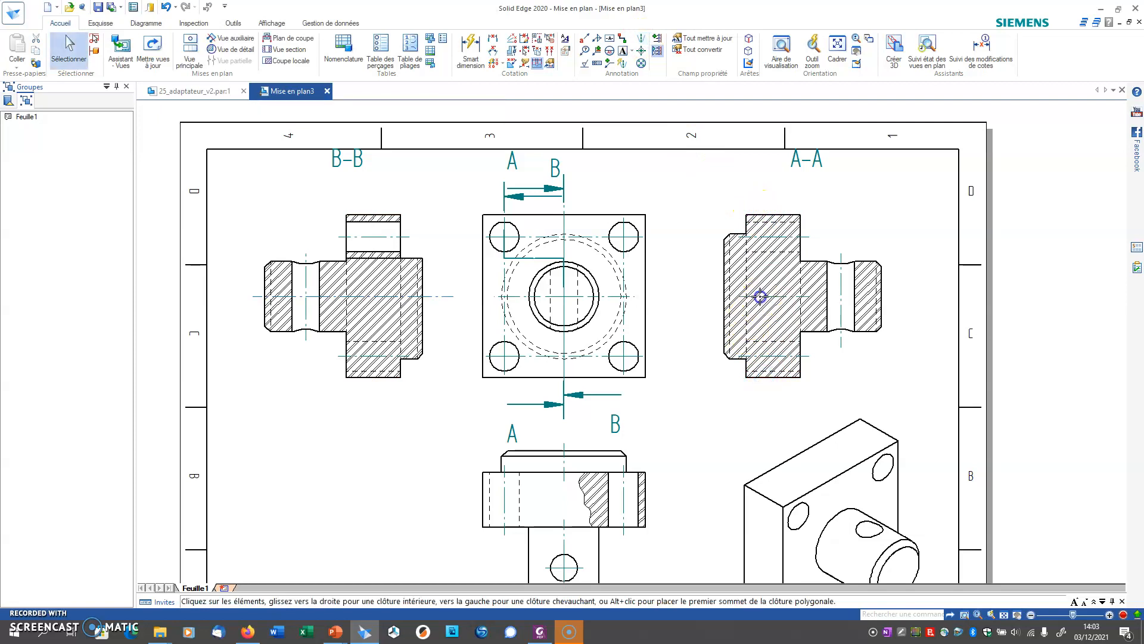
{"action": "left_click", "coordinate": [806, 295]}
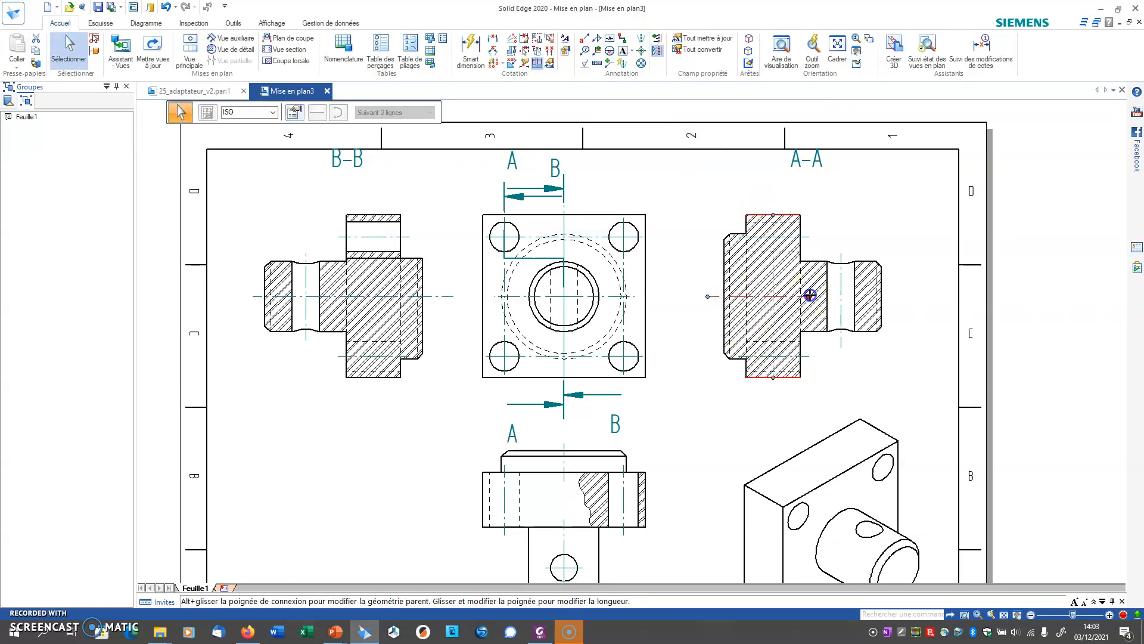
{"action": "mouse_move", "coordinate": [867, 354]}
{"action": "middle_mouse_down"}
{"action": "mouse_move", "coordinate": [845, 255]}
{"action": "mouse_move", "coordinate": [840, 270]}
{"action": "middle_mouse_up"}
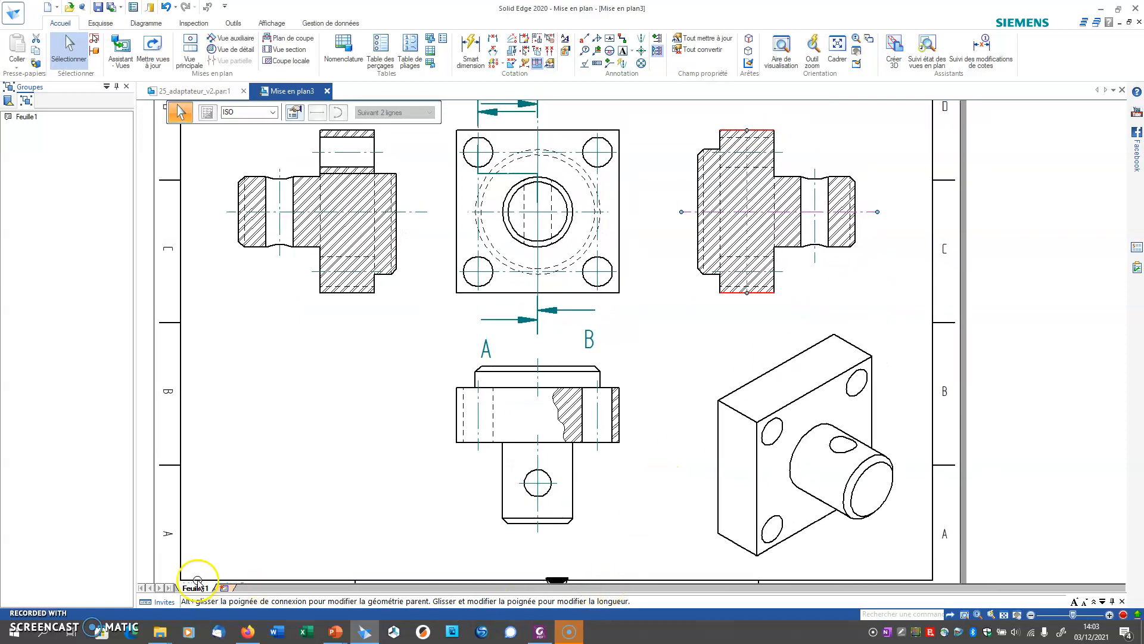